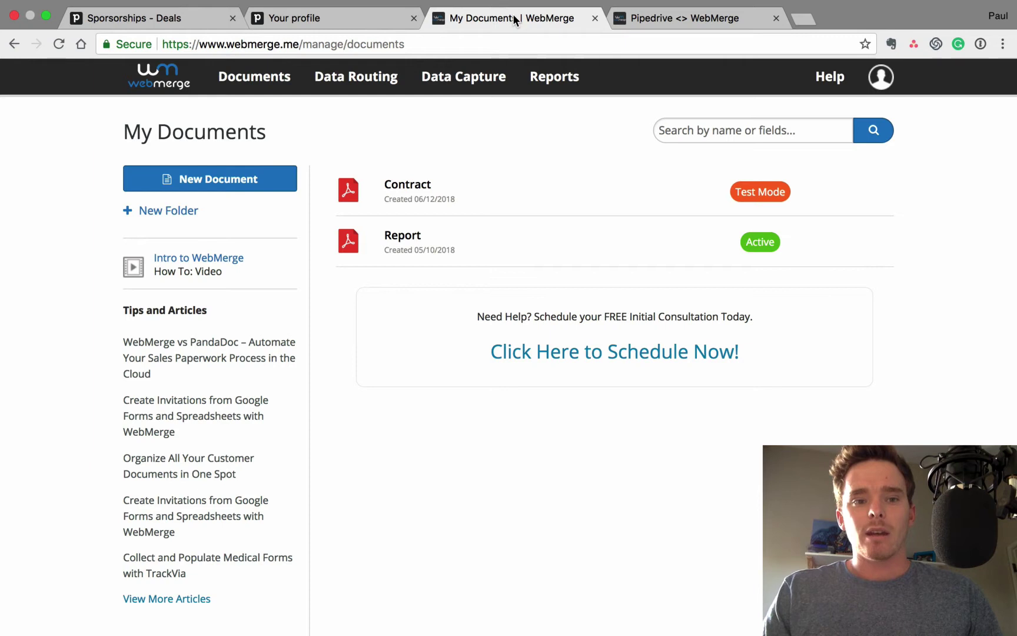
Open the Contract document's Overview page from the My Documents list
click(420, 187)
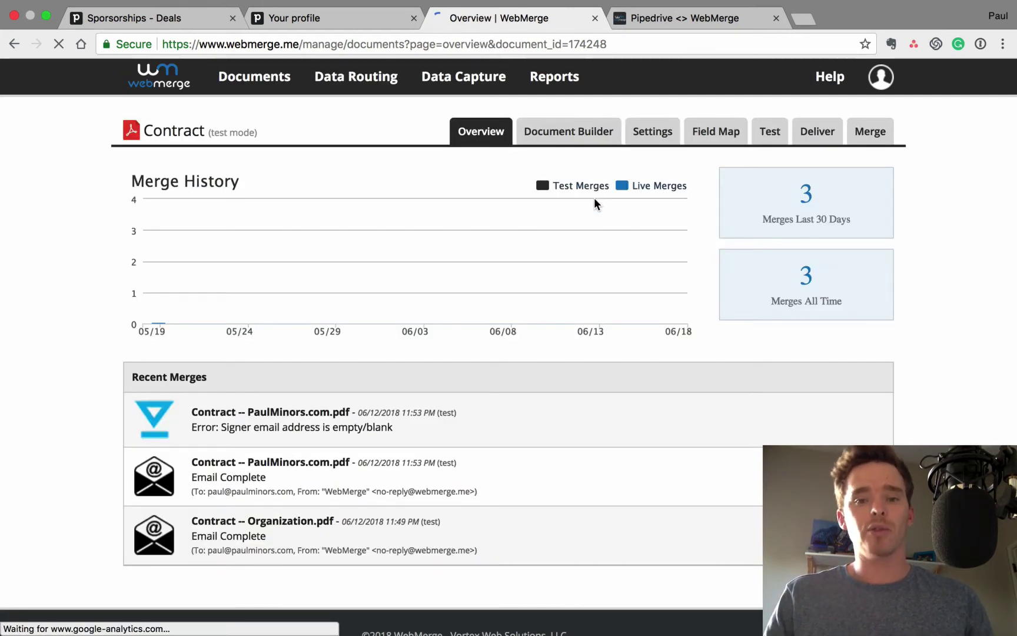
Show the Contract template in the Document Builder with its merge fields and signature tags
click(568, 132)
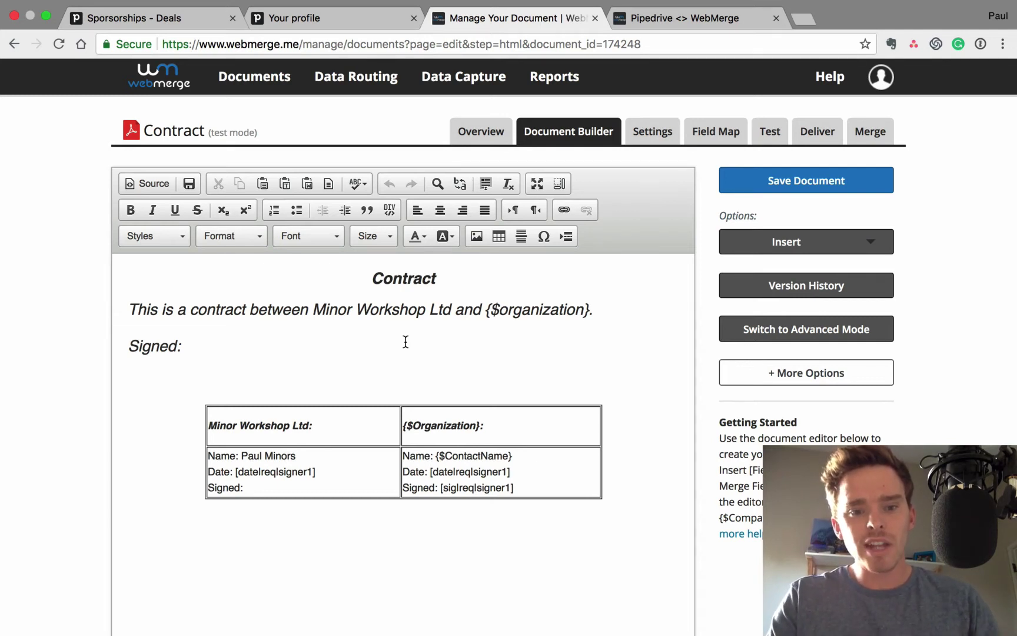
click(129, 309)
triple_click(265, 318)
click(405, 308)
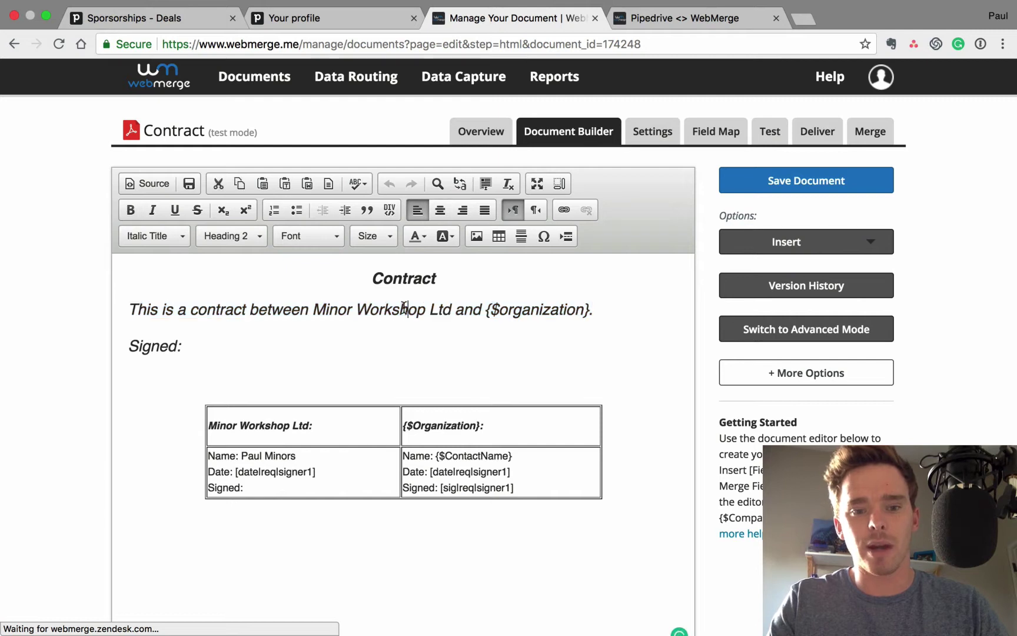
drag(486, 309, 596, 310)
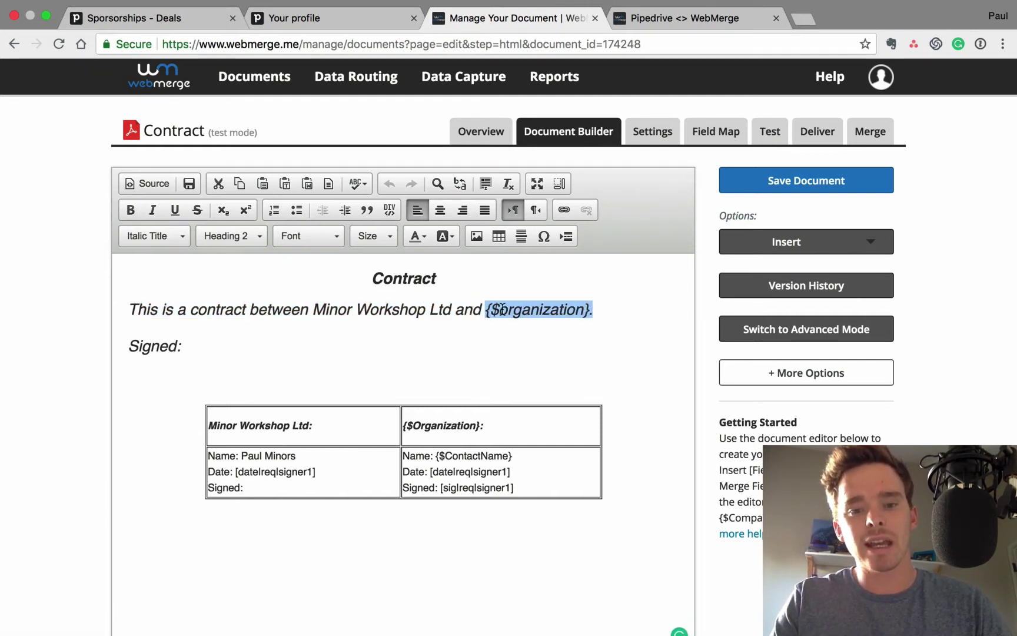
click(521, 311)
click(487, 311)
drag(486, 311, 596, 313)
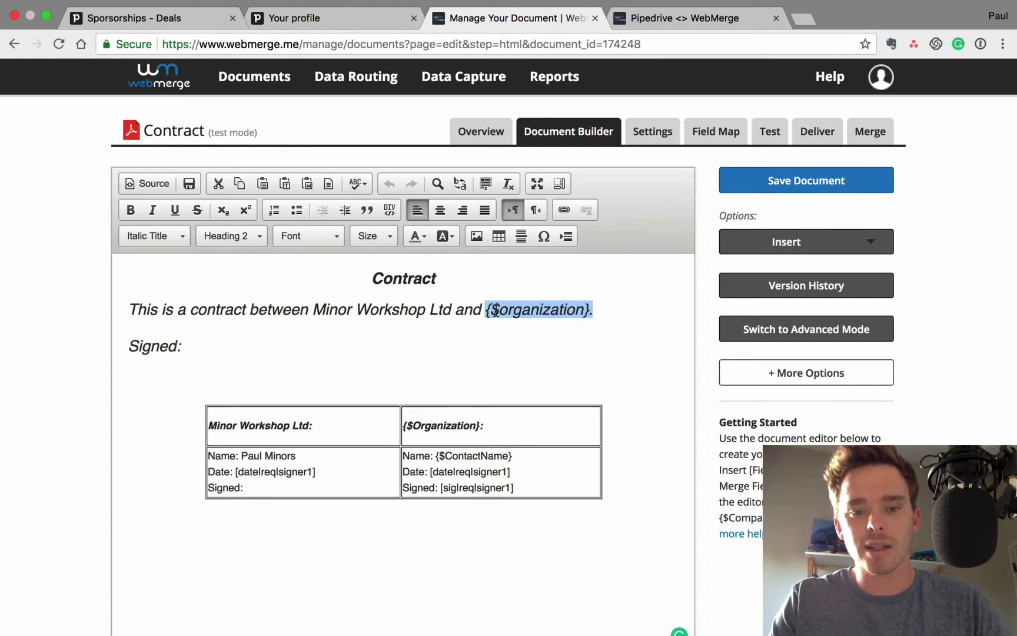
click(486, 311)
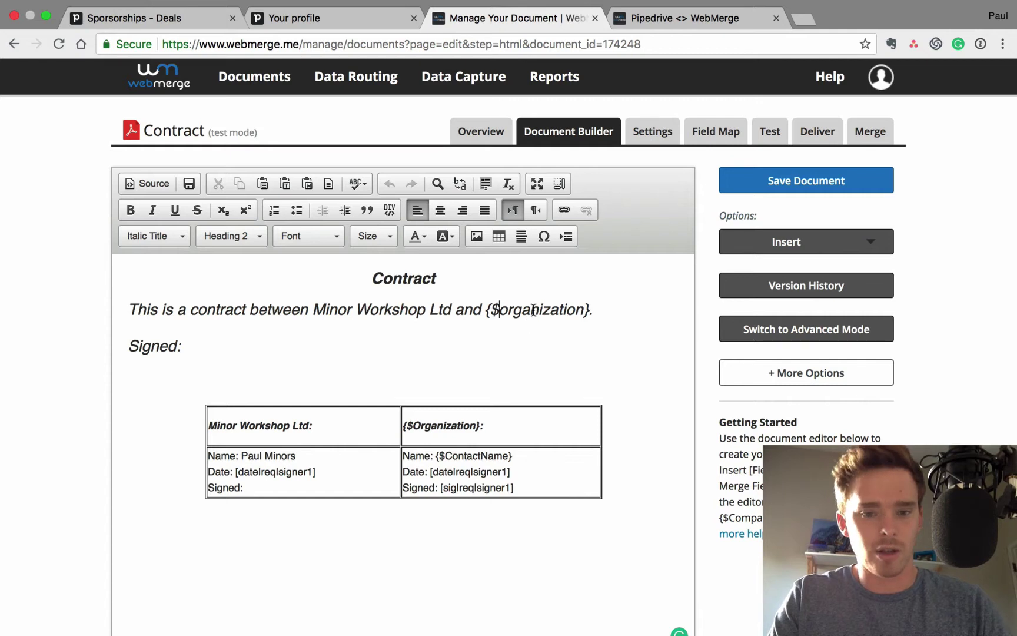
double_click(533, 313)
drag(591, 309, 484, 309)
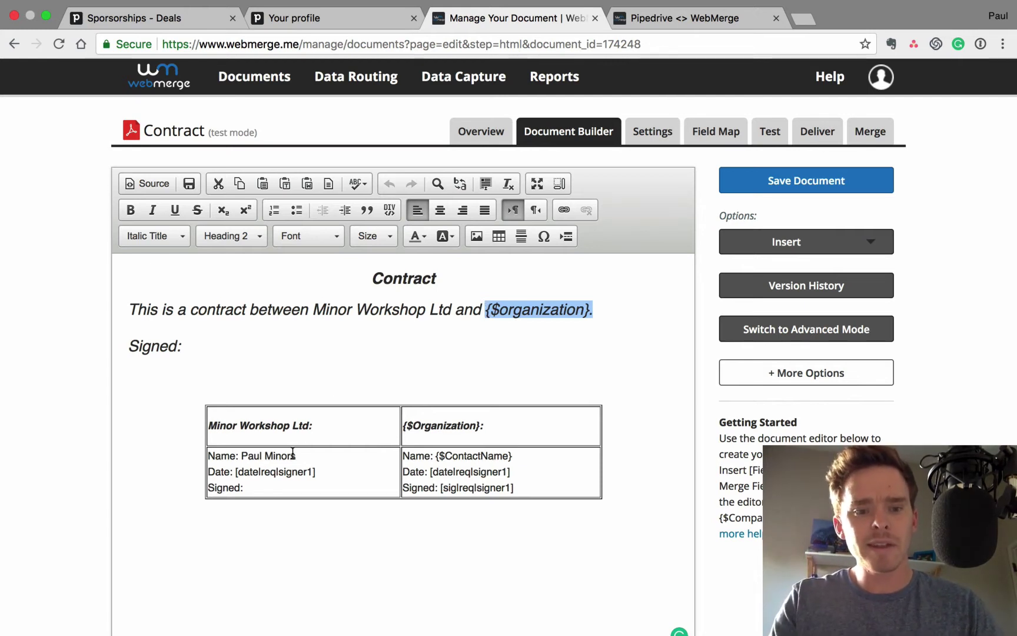
drag(245, 457, 316, 456)
drag(236, 471, 313, 471)
click(410, 472)
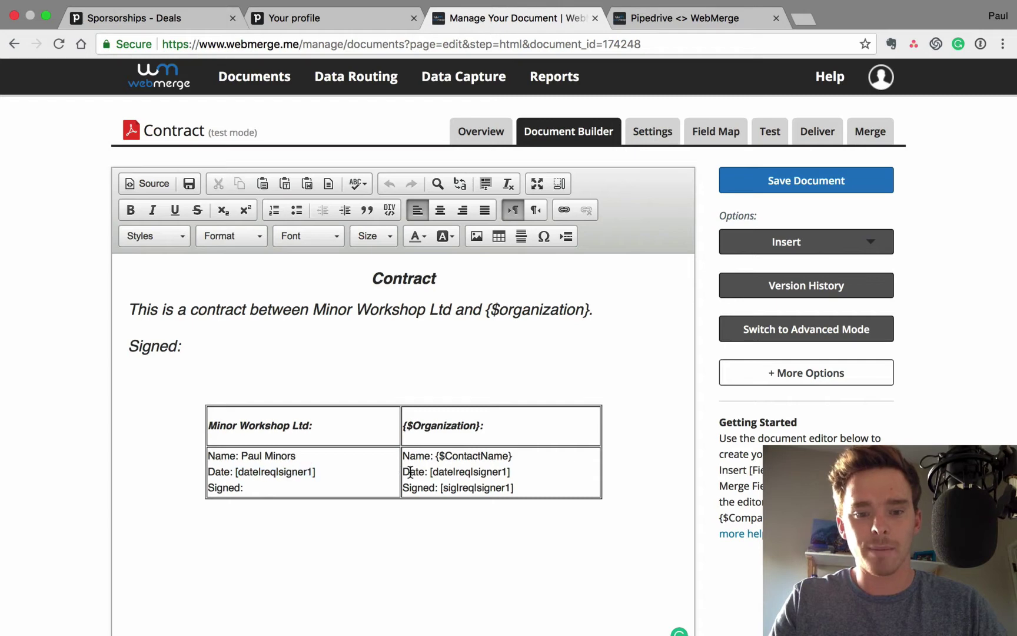
click(830, 251)
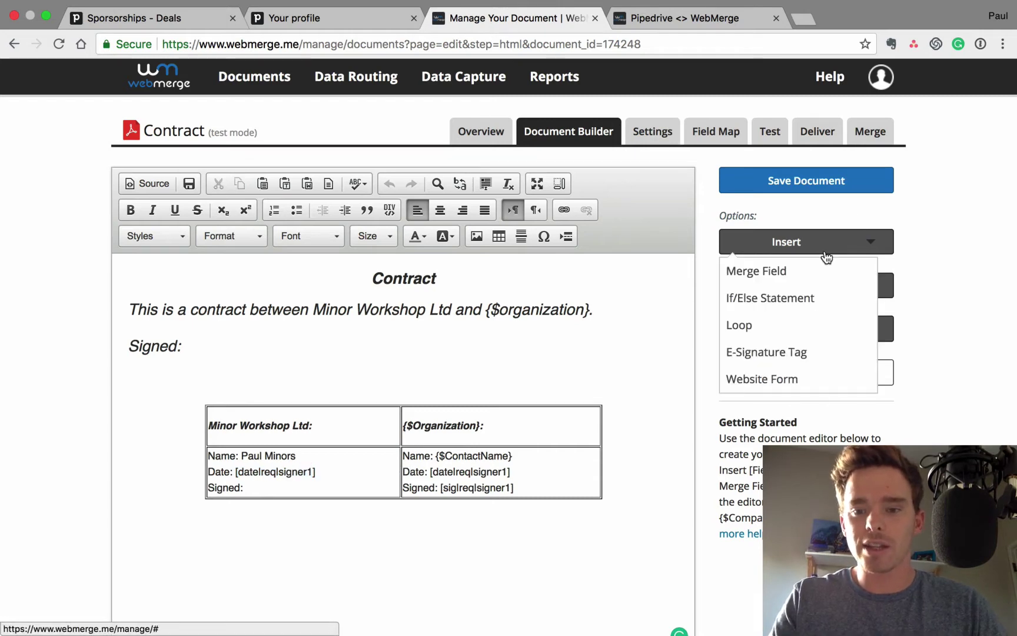
click(788, 353)
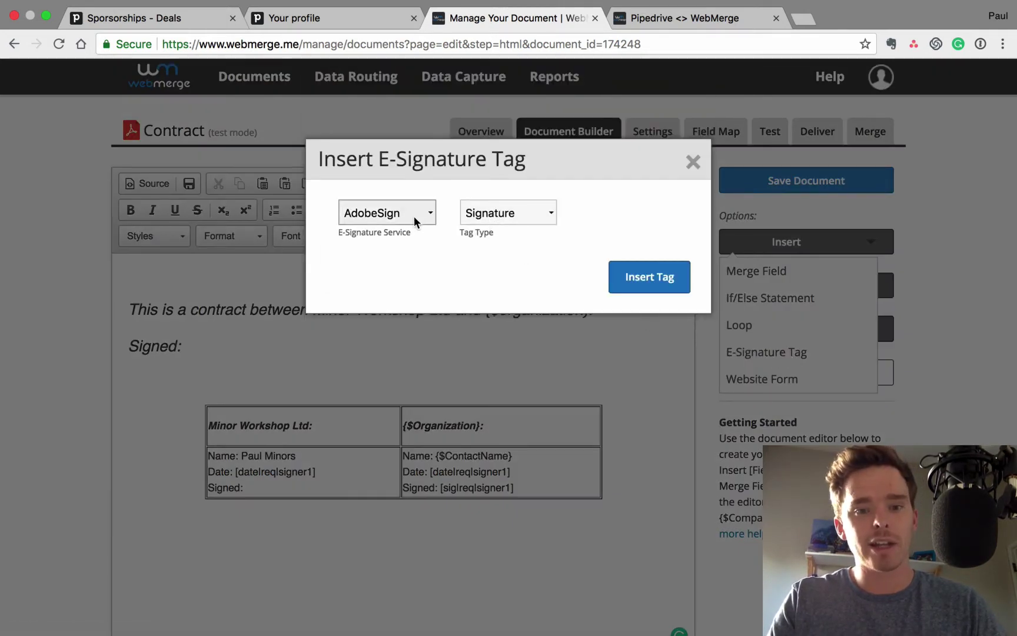
click(413, 216)
click(398, 244)
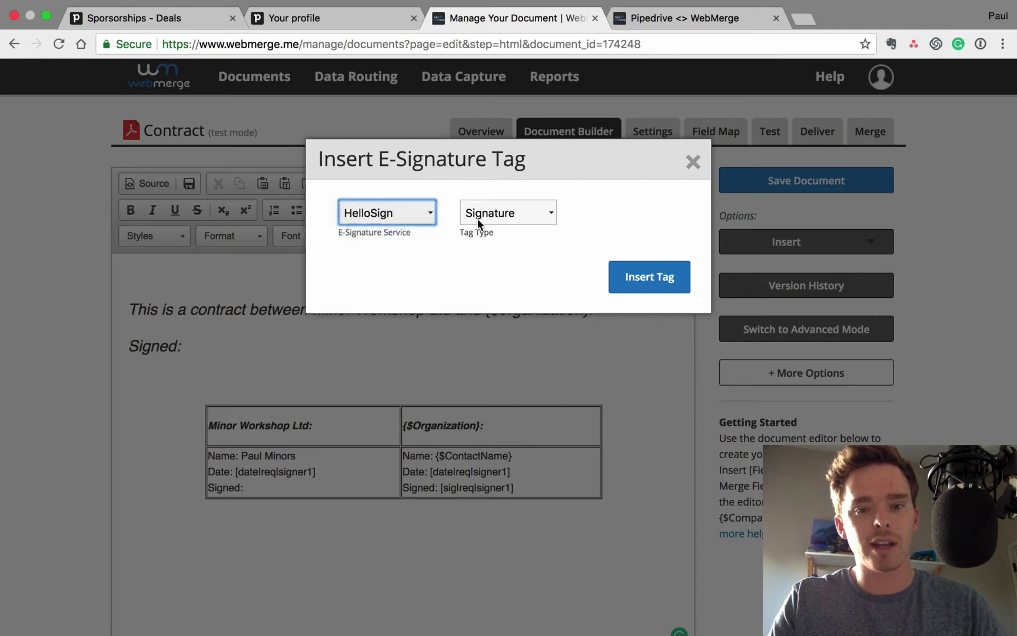
click(522, 212)
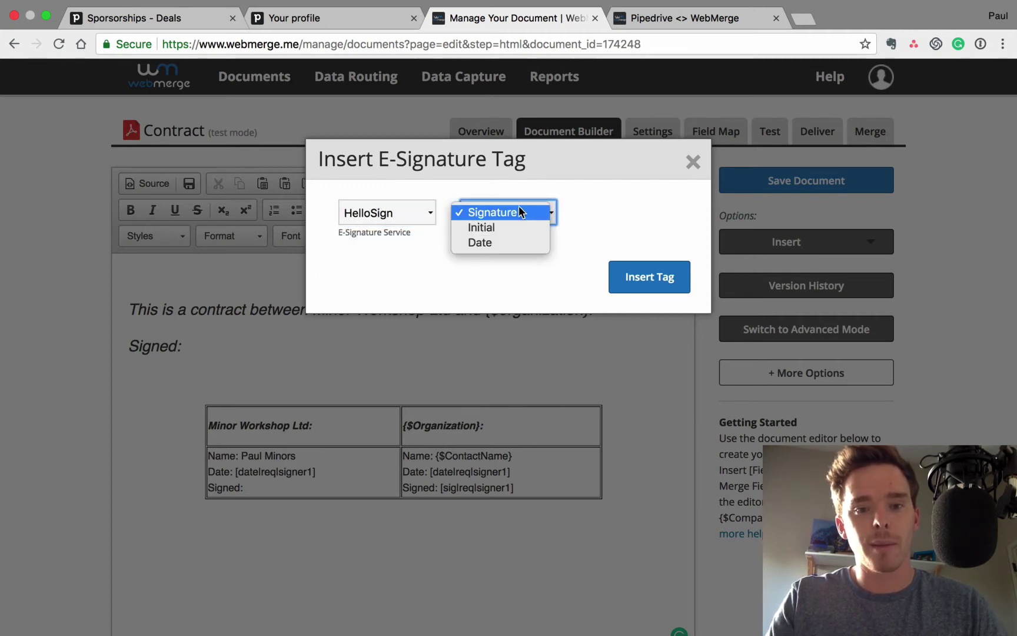
click(694, 164)
click(693, 163)
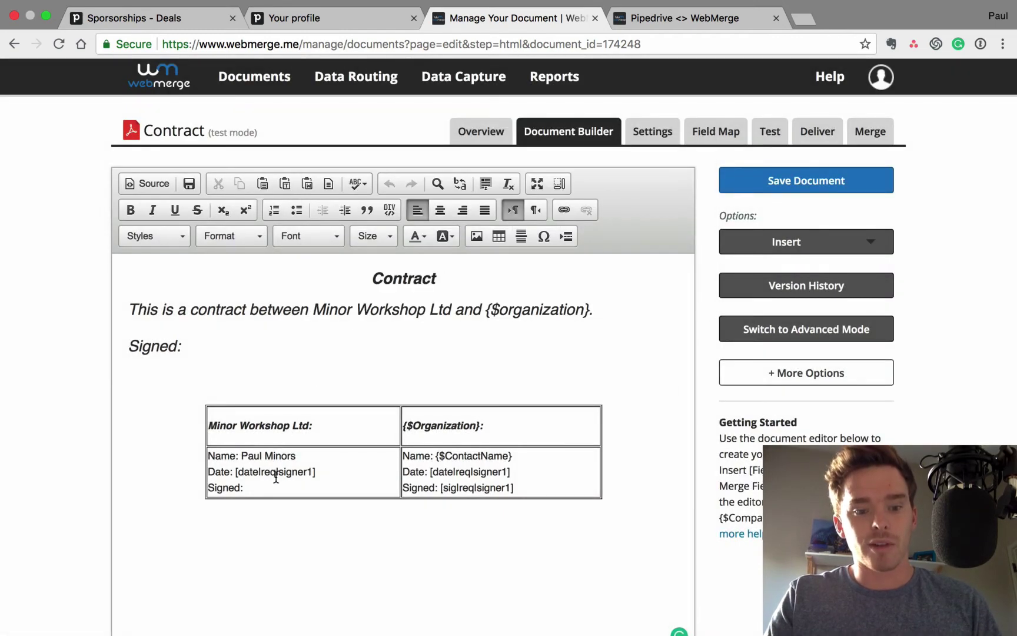
Highlight the date, {$Organization}, {$ContactName} and signature tags, then go to the Field Map
drag(235, 472, 275, 472)
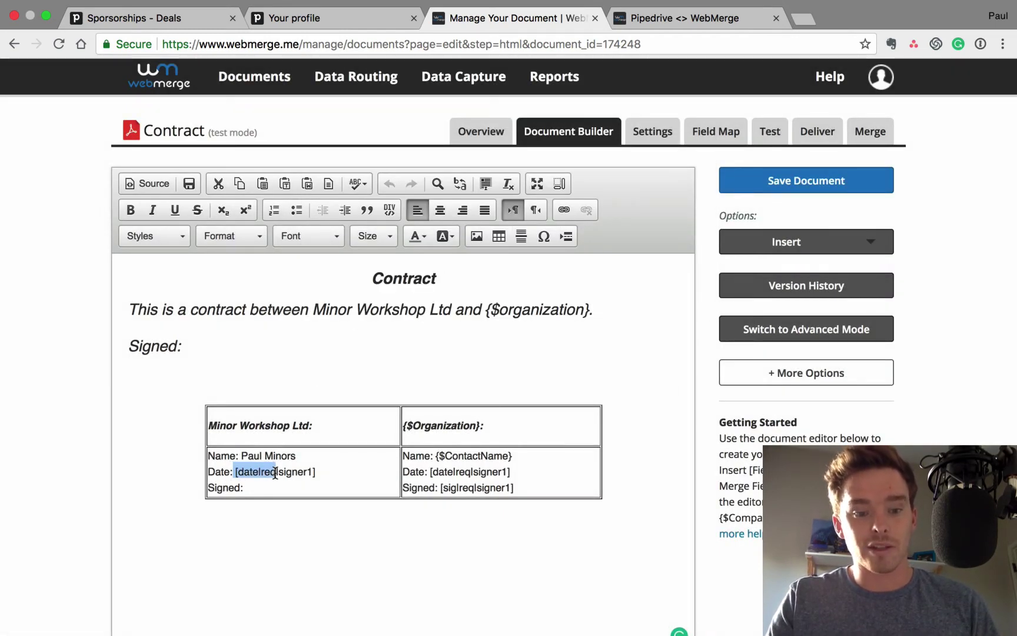
drag(347, 472, 233, 473)
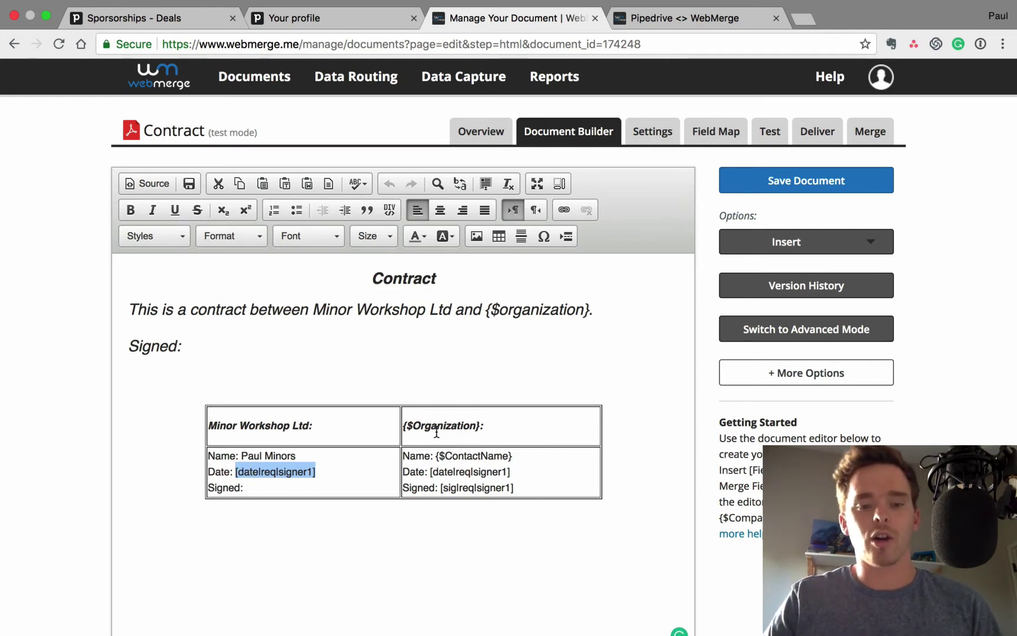
click(480, 426)
drag(480, 426, 402, 426)
drag(512, 457, 436, 461)
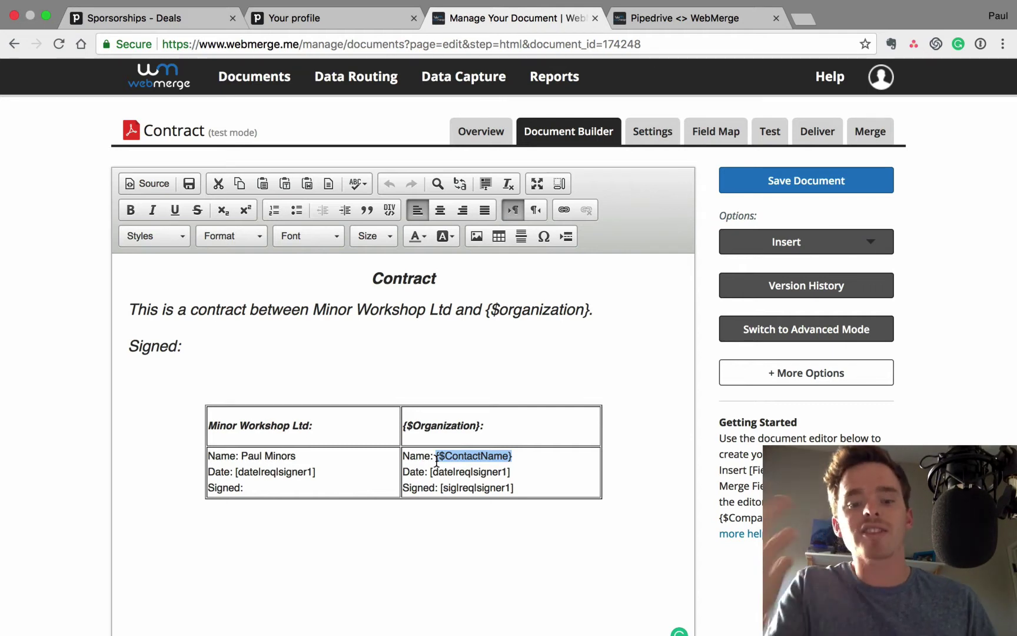
drag(440, 487, 515, 487)
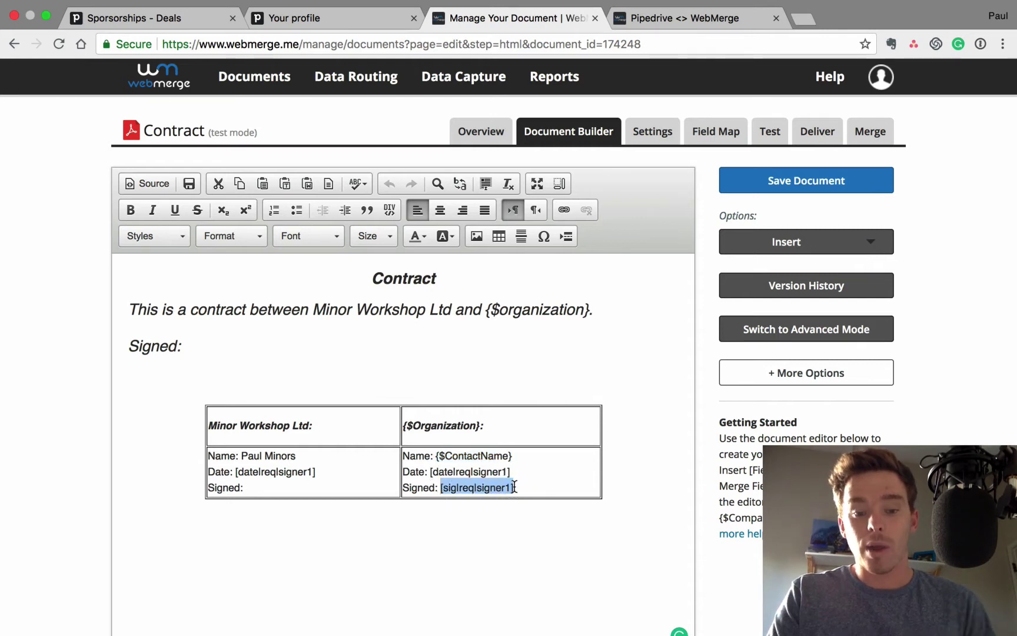
drag(430, 472, 517, 475)
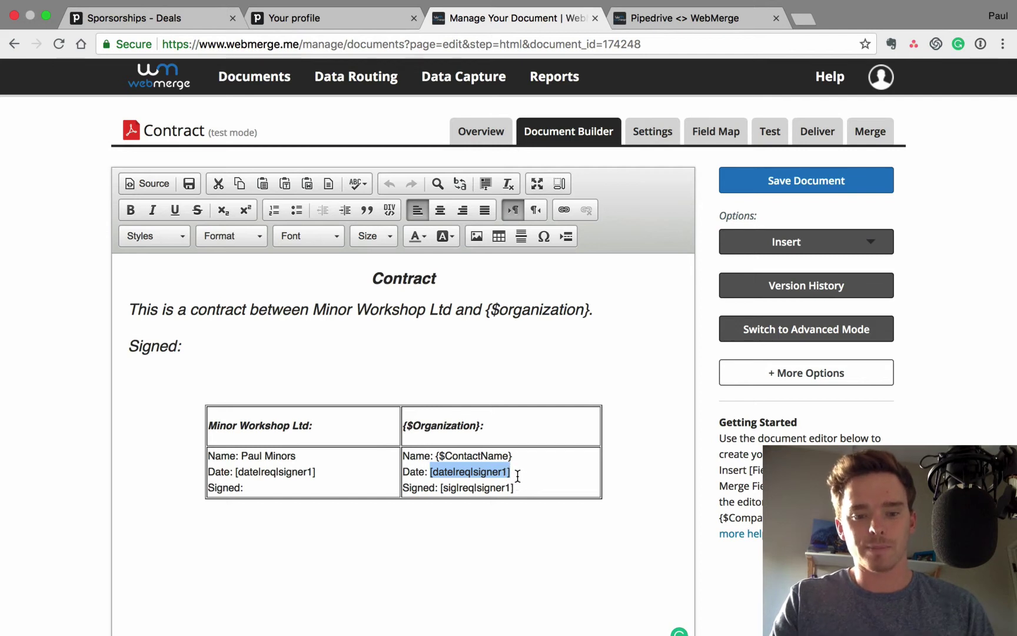
click(357, 307)
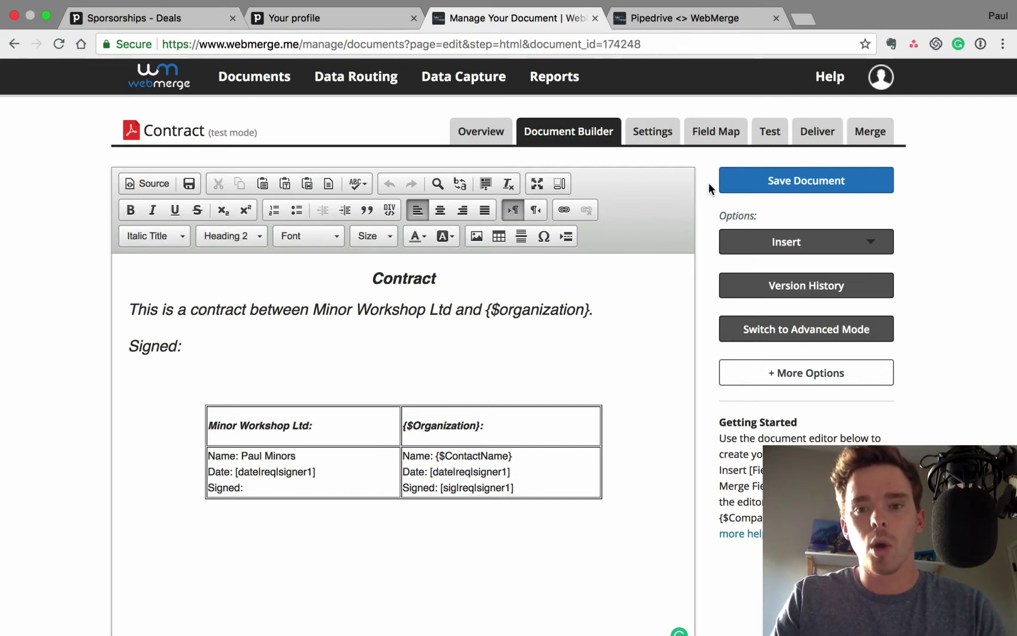
click(717, 136)
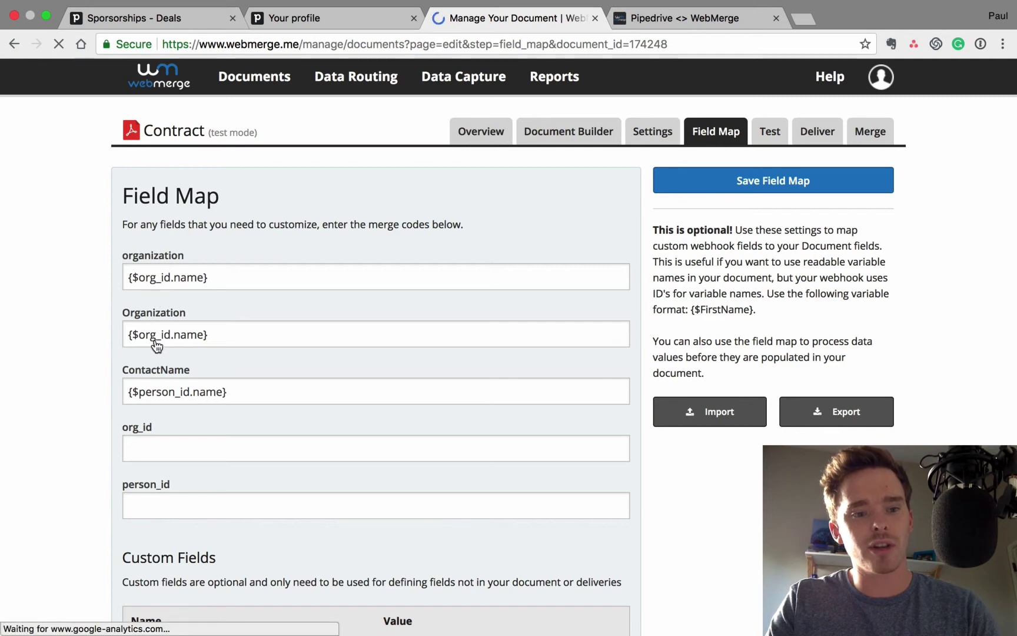
Highlight the organization field's {$org_id.name} mapping, then go to the Merge page
scroll(199, 391, down, 3)
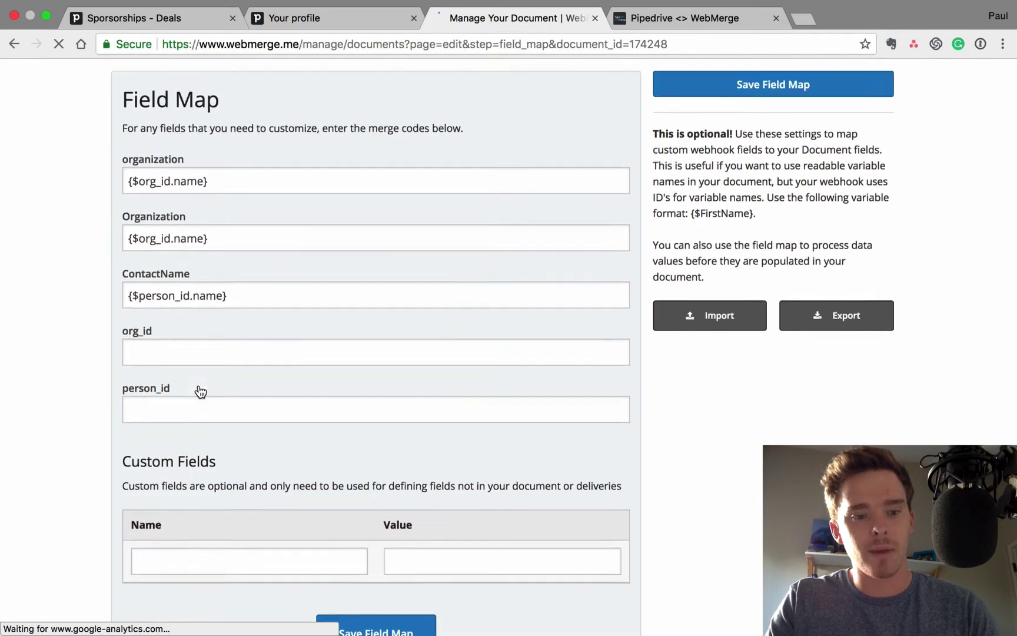
scroll(200, 390, up, 3)
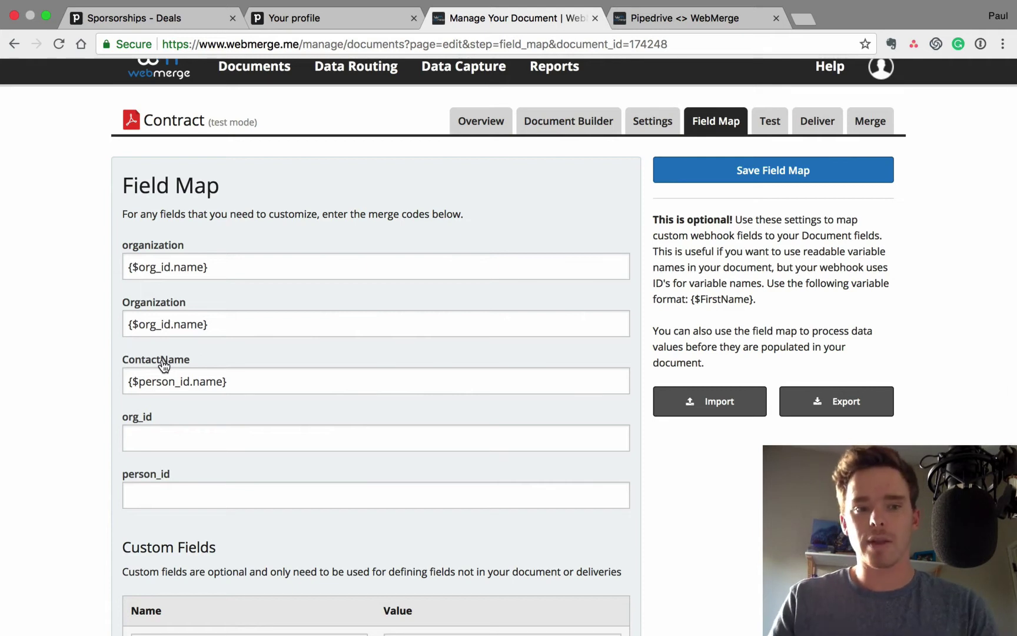
drag(233, 270, 124, 269)
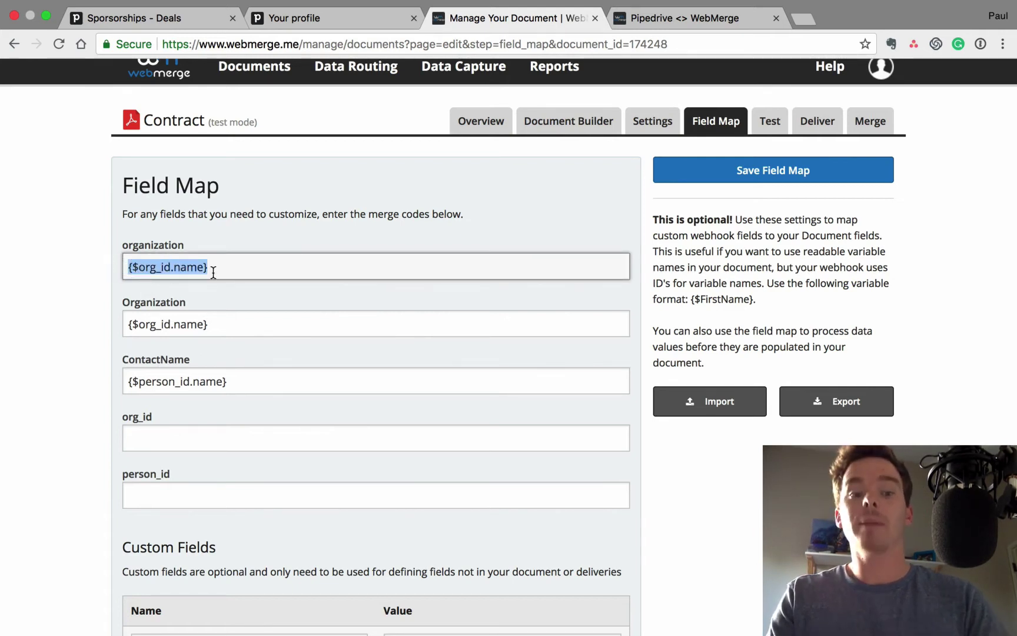
click(217, 271)
drag(216, 272, 126, 266)
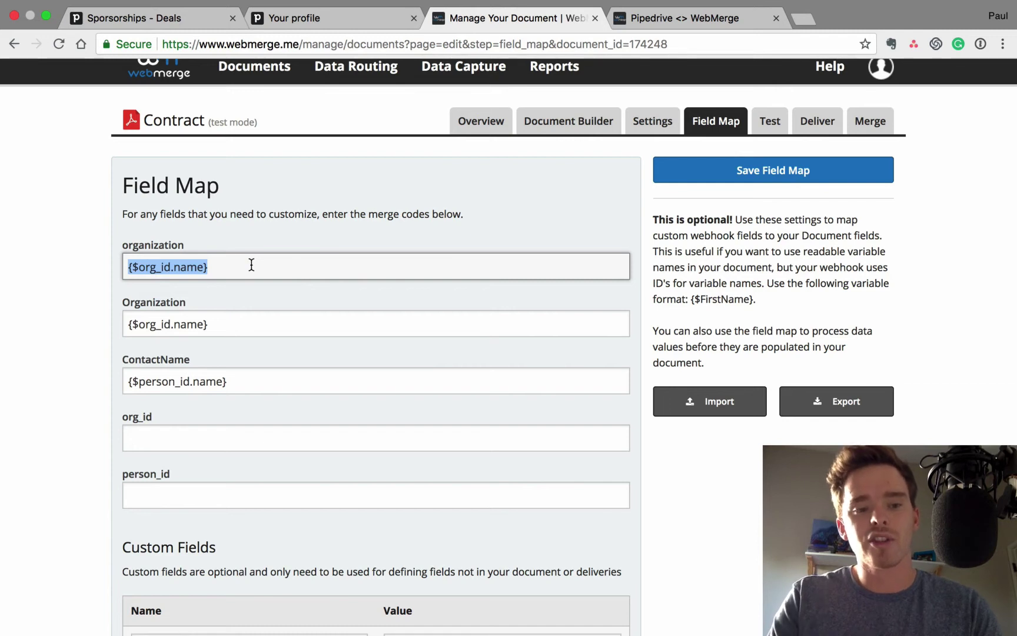
click(222, 268)
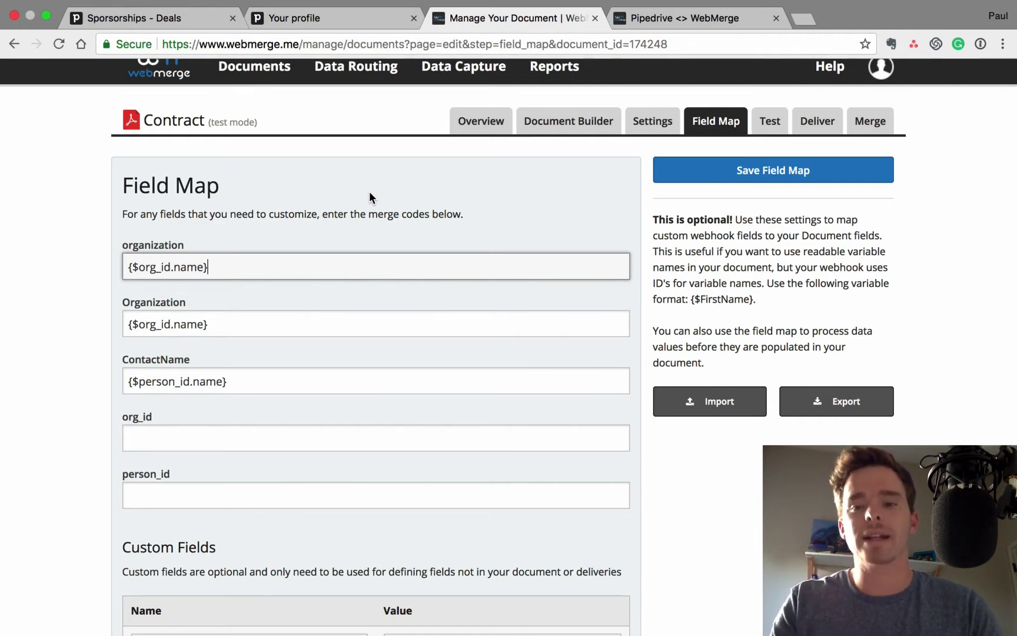
click(872, 121)
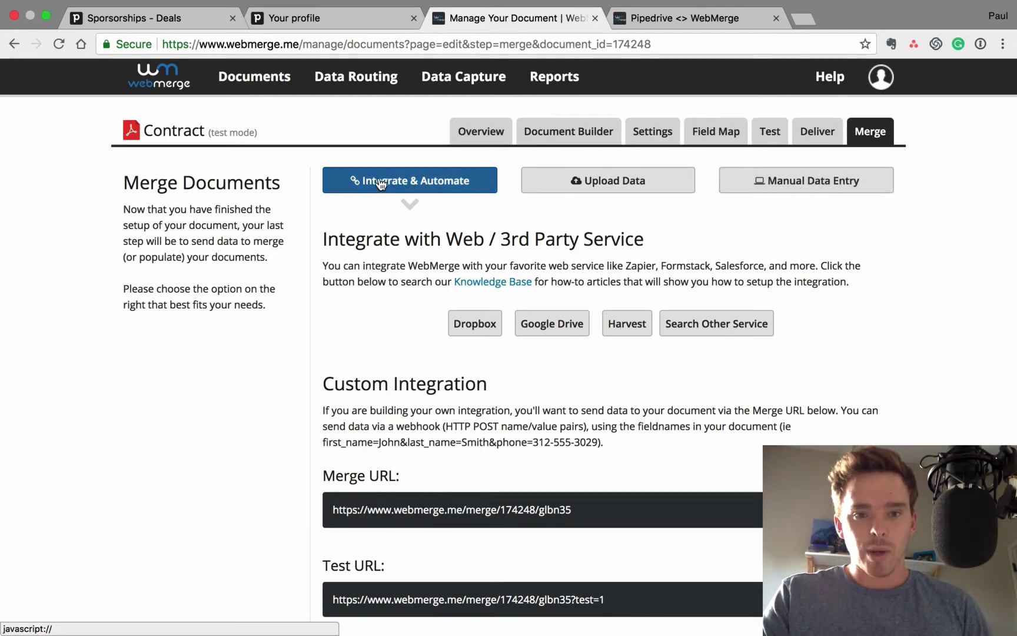
Select the Contract's Merge URL and switch to the Pipedrive webhook builder page
scroll(396, 327, down, 3)
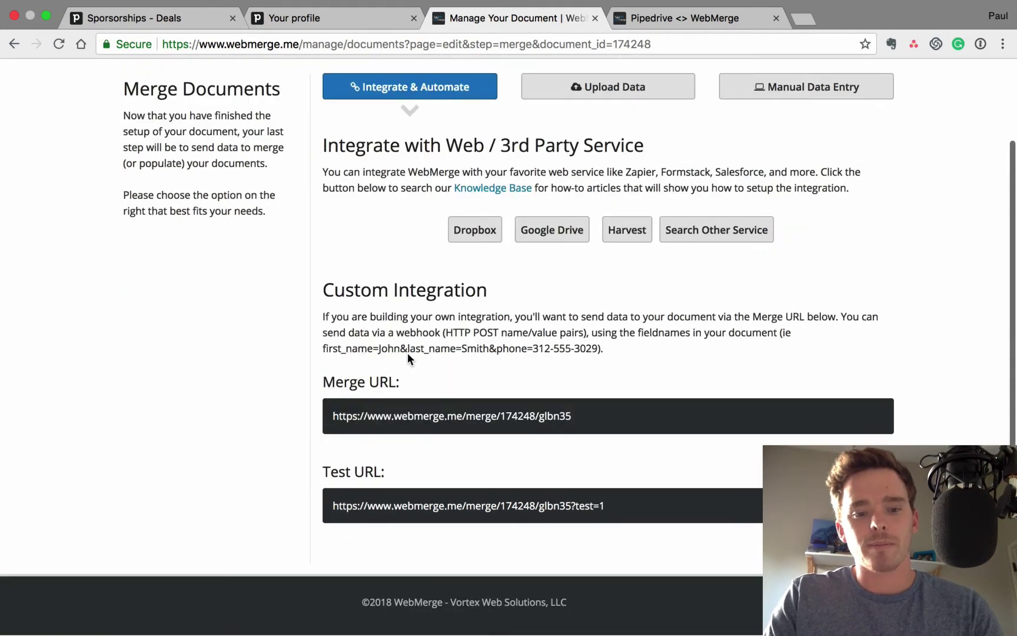
drag(327, 420, 587, 417)
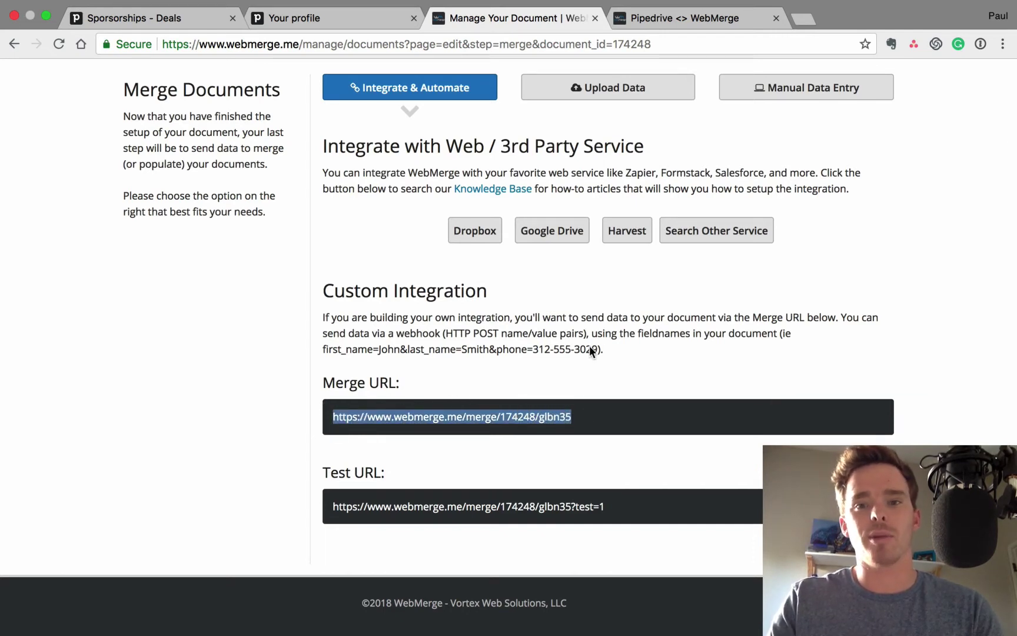
key(ctrl+Tab)
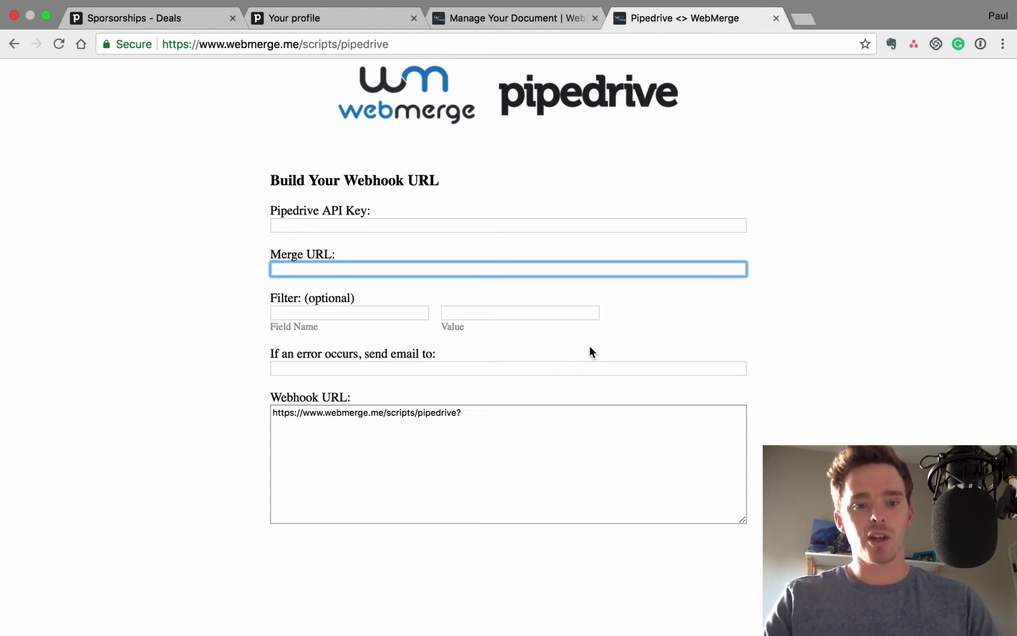
Replace the Merge URL field's contents with the Contract's merge URL
key(super+v)
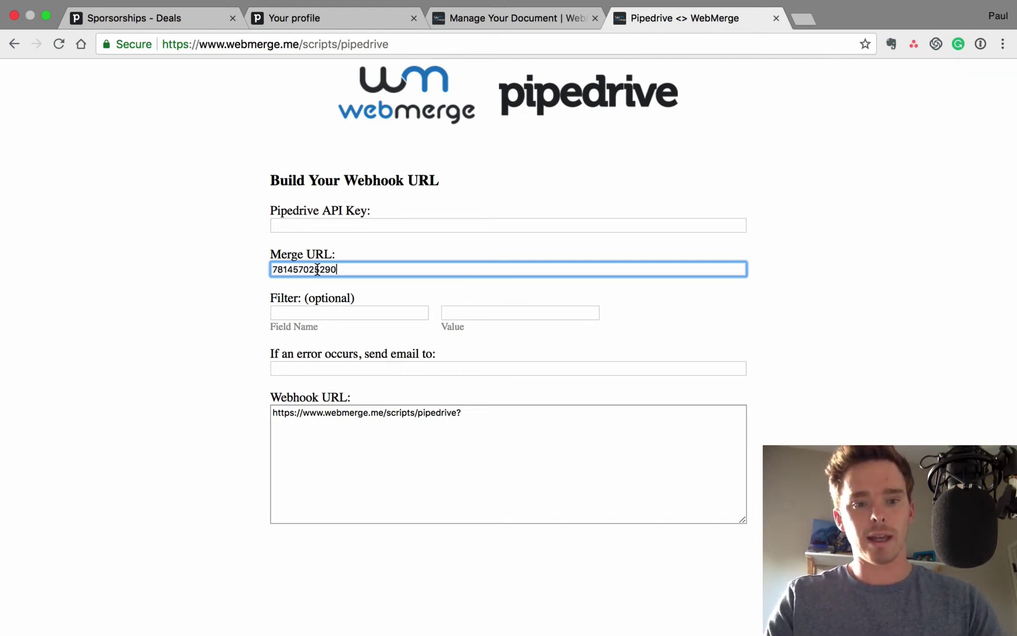
click(317, 269)
key(super+BackSpace)
click(498, 23)
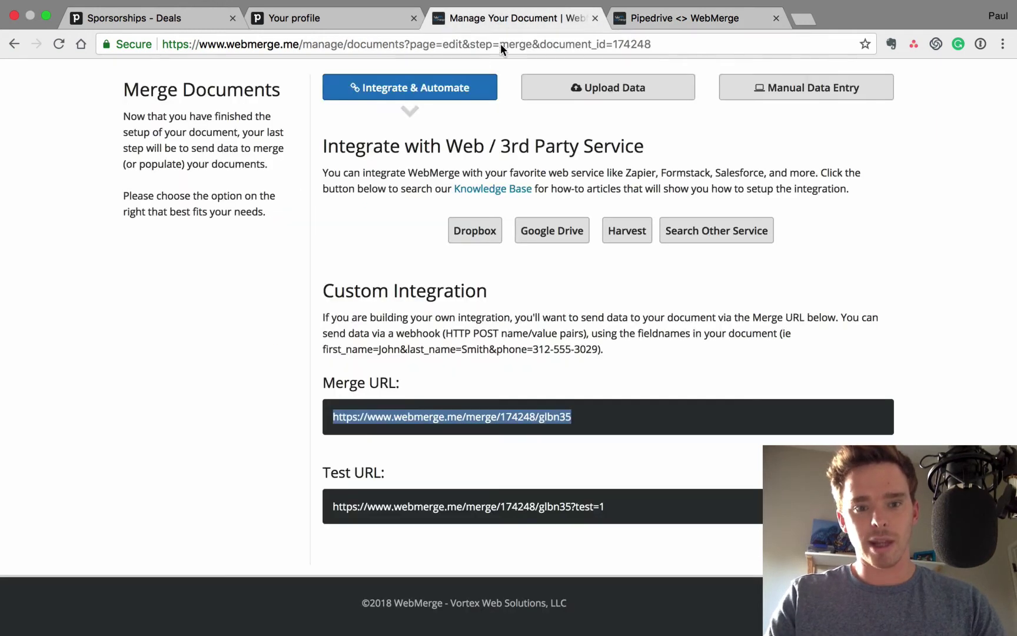
click(449, 413)
drag(335, 416, 579, 416)
key(super+alt+Right)
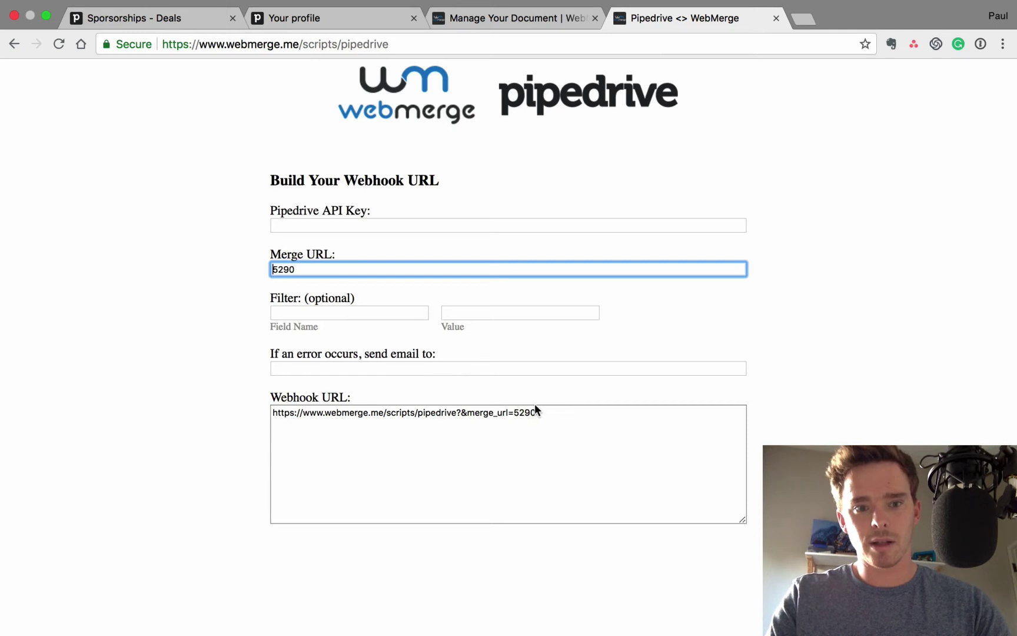
key(super+a)
key(super+v)
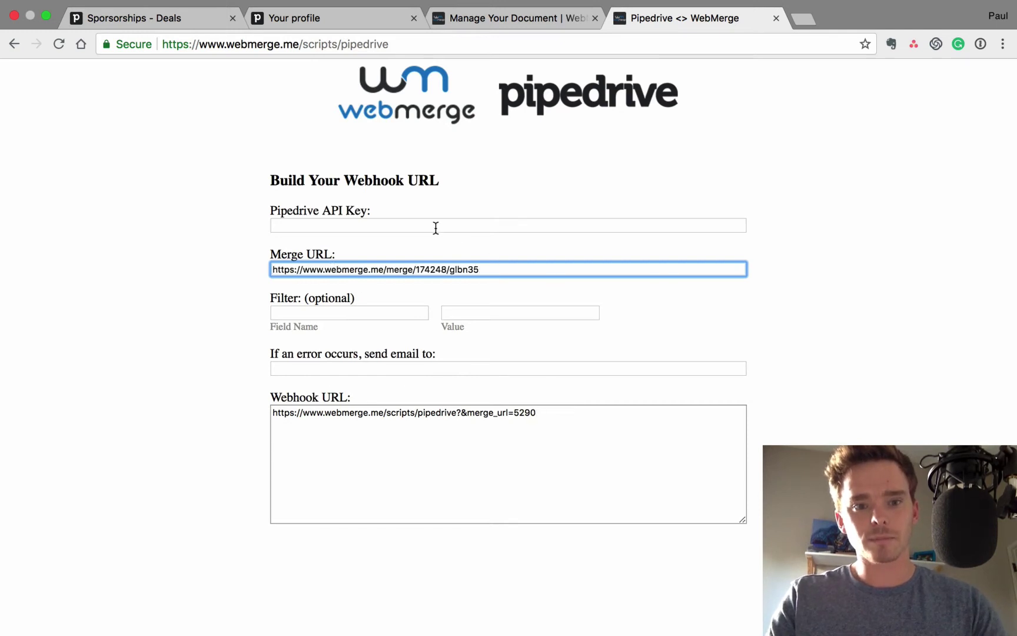
Paste the Pipedrive API token into the API Key field
click(436, 227)
key(super+alt+Left)
key(super+alt+Left)
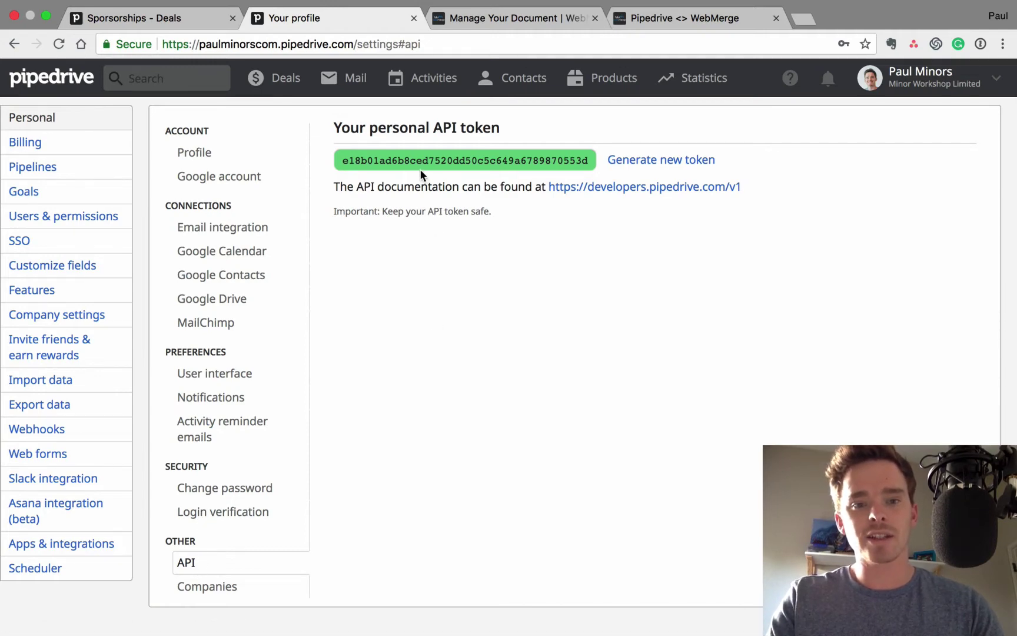
key(super+alt+Right)
key(super+alt+Right)
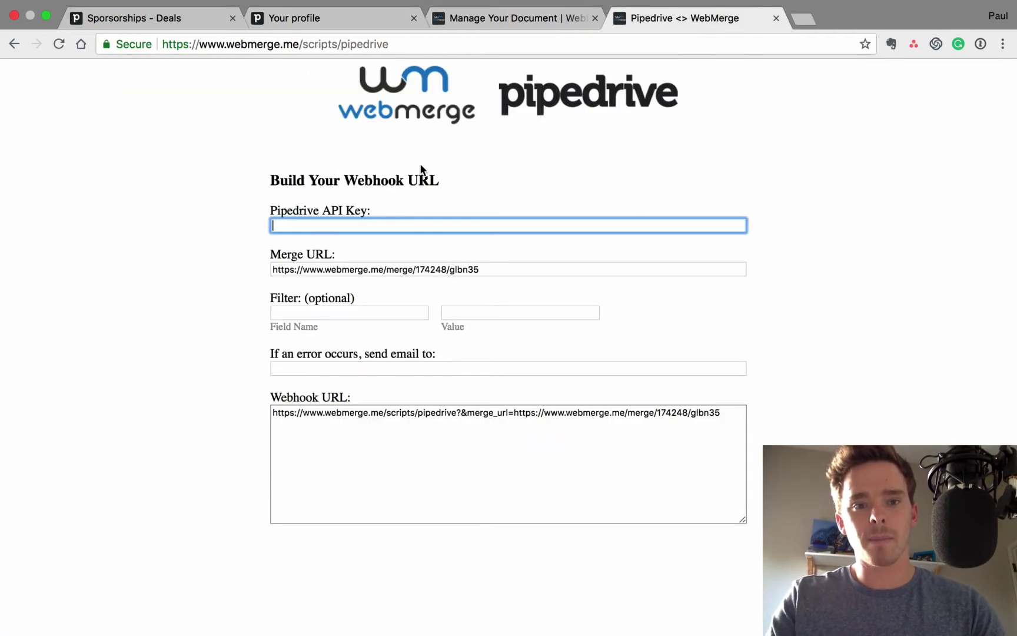
key(super+v)
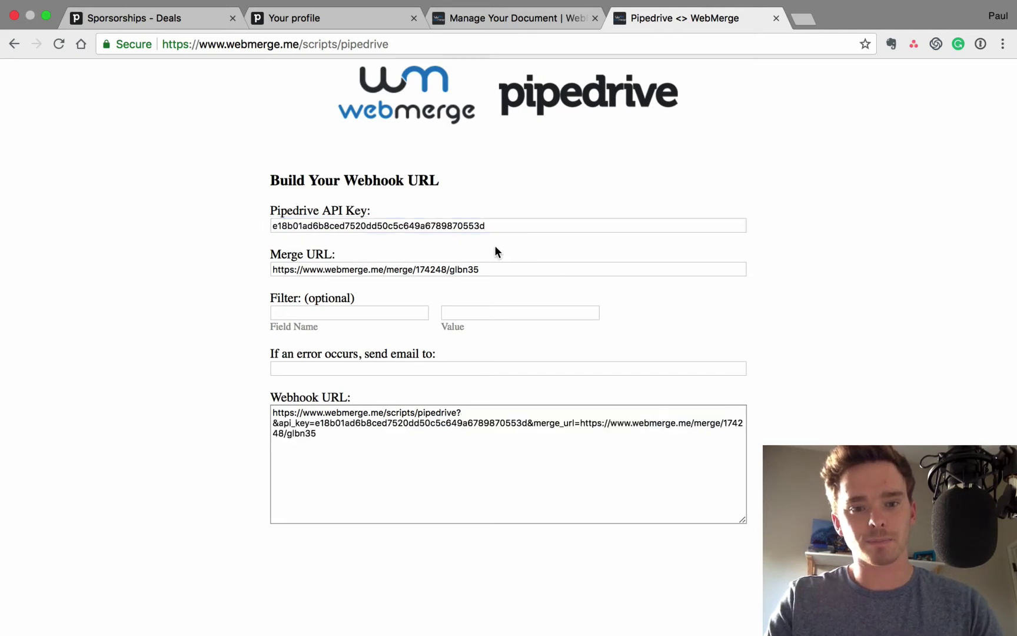
Enter stage as the filter Field Name
click(340, 310)
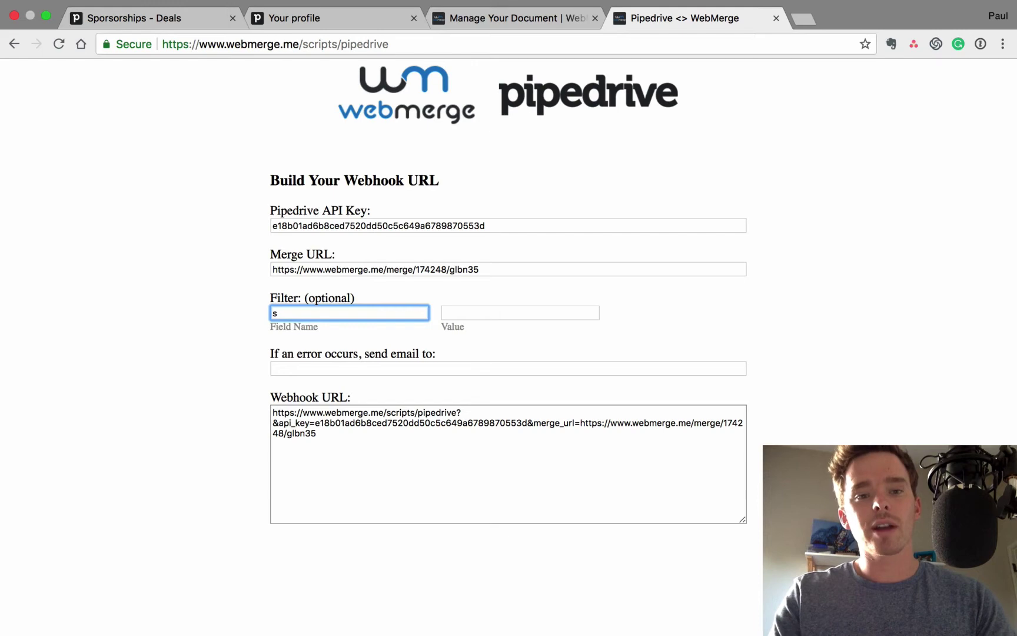
key(super+alt+Left)
key(super+alt+Left)
key(super+alt+Left)
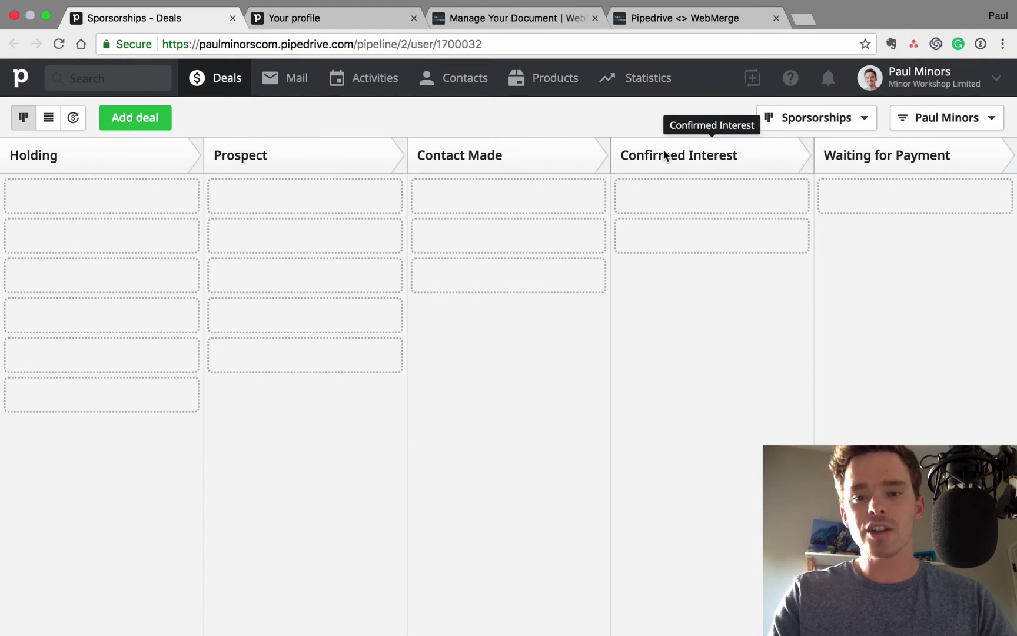
key(super+alt+Right)
key(super+alt+Right)
key(super+alt+Right)
text(stage_id)
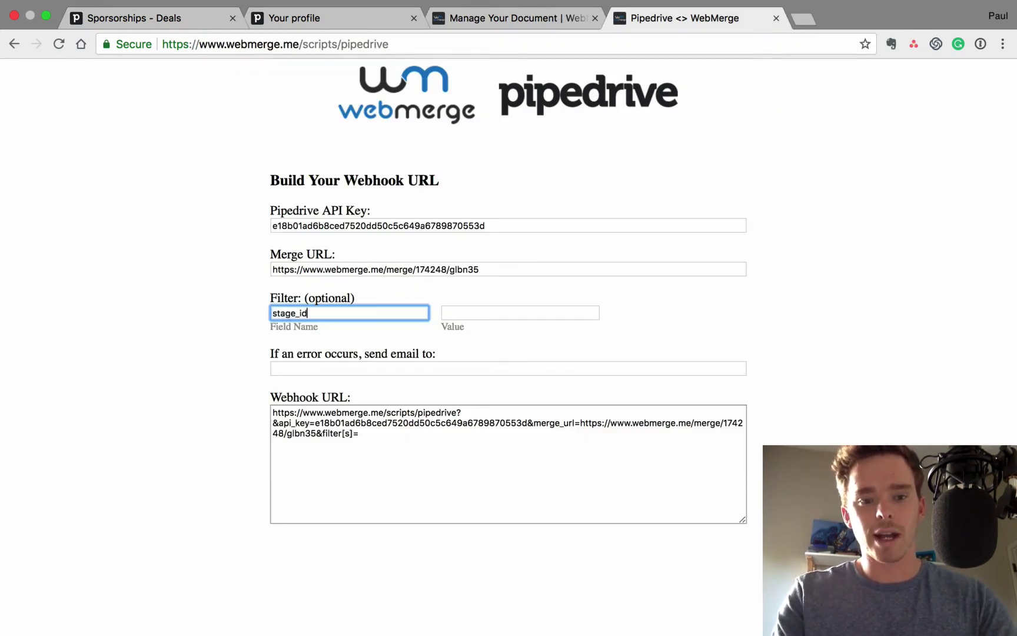
key(Tab)
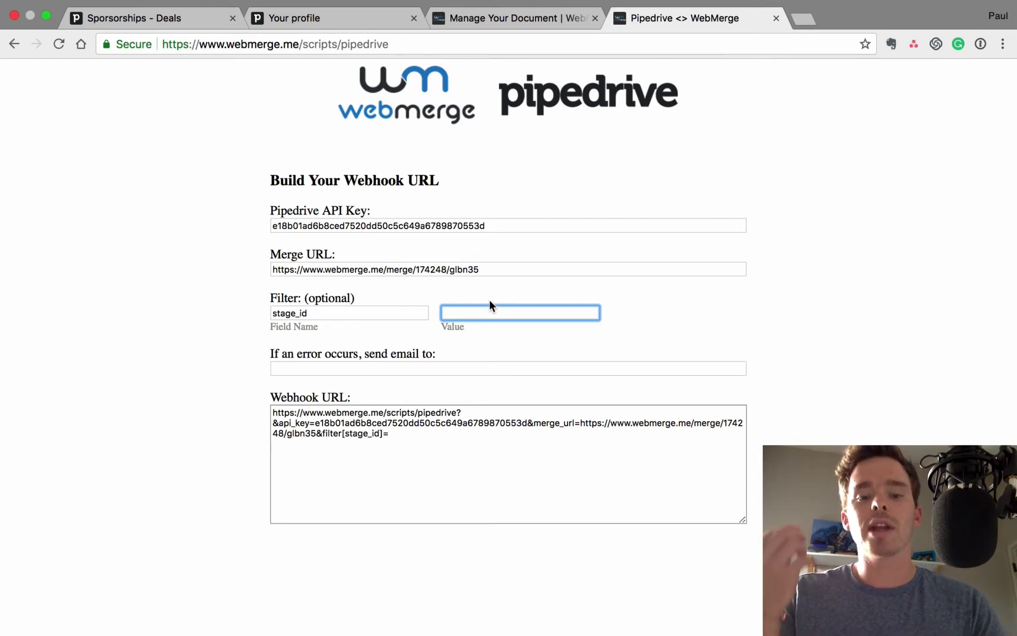
View the Sponsorships pipeline's stages in Pipedrive's pipeline settings
key(ctrl+Tab)
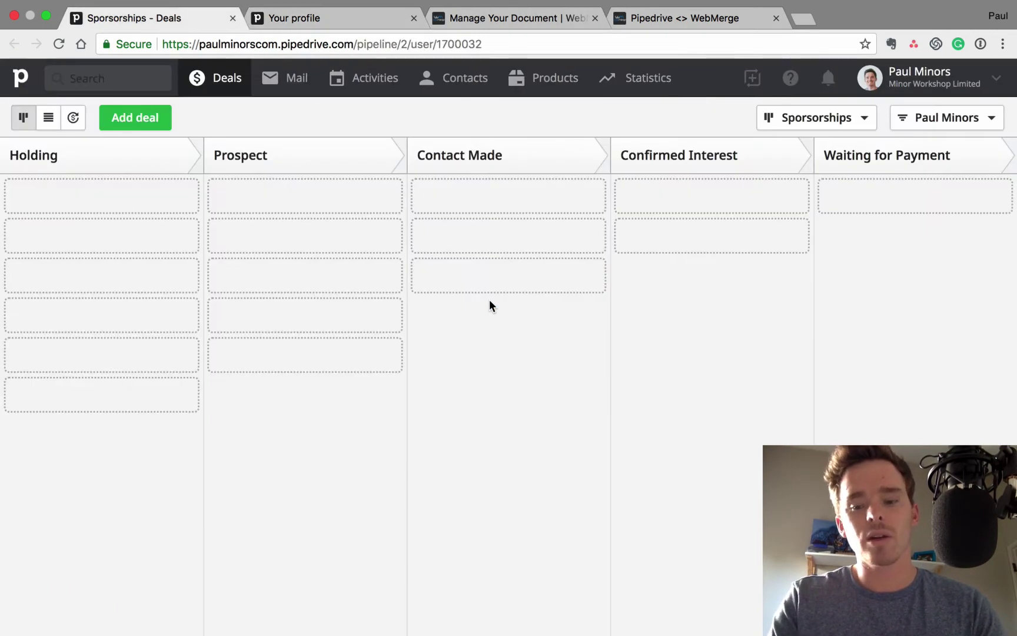
key(ctrl+Tab)
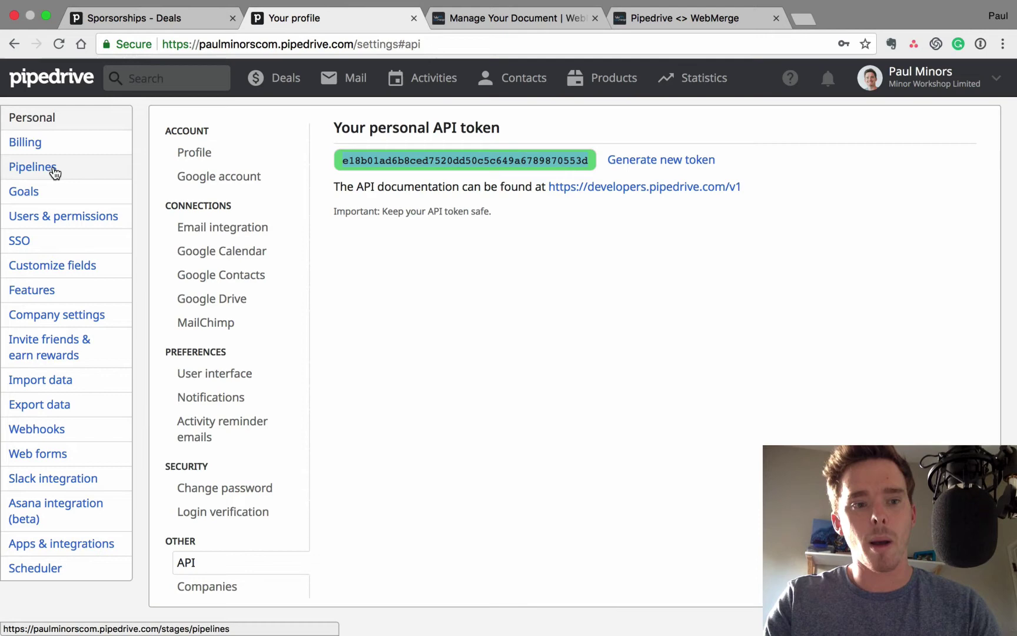
click(53, 169)
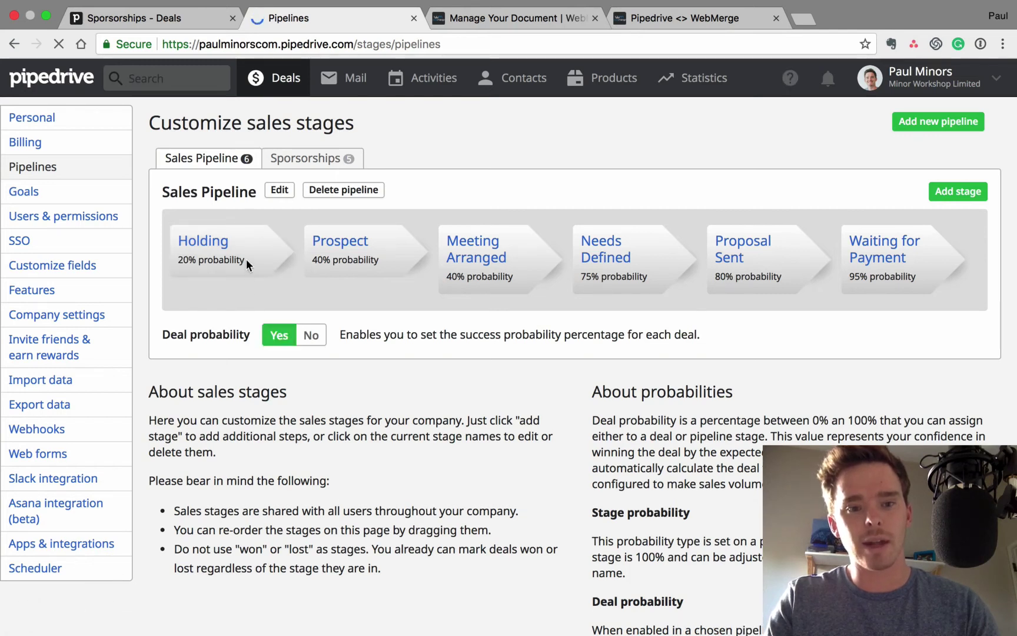
click(324, 160)
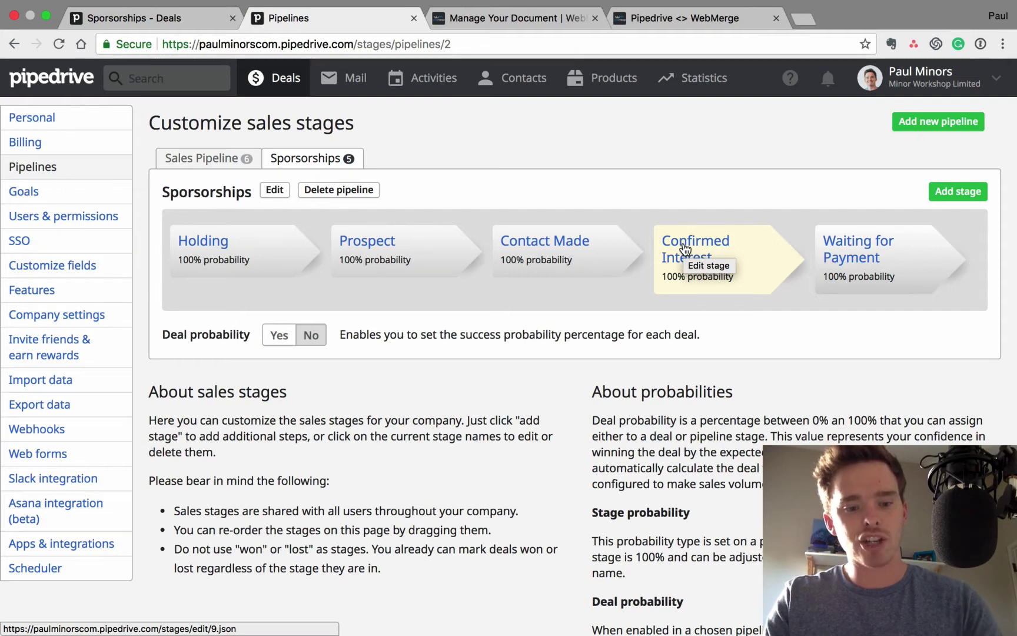
Set the stage_id filter value to 9, select the webhook URL, and open Pipedrive's Webhooks settings
key(ctrl+Tab)
key(ctrl+Tab)
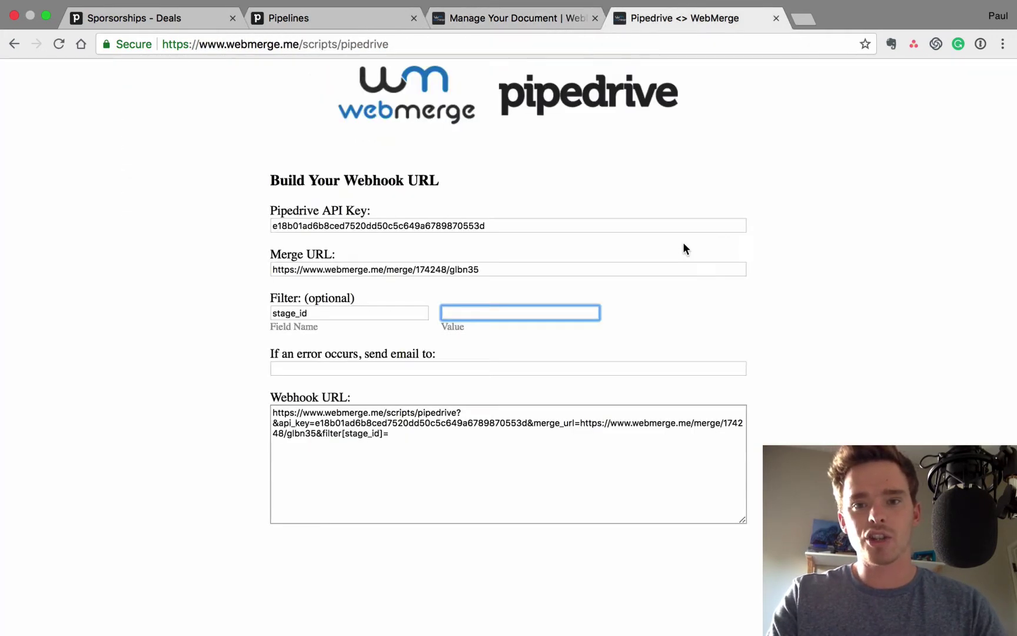
text(9)
key(Tab)
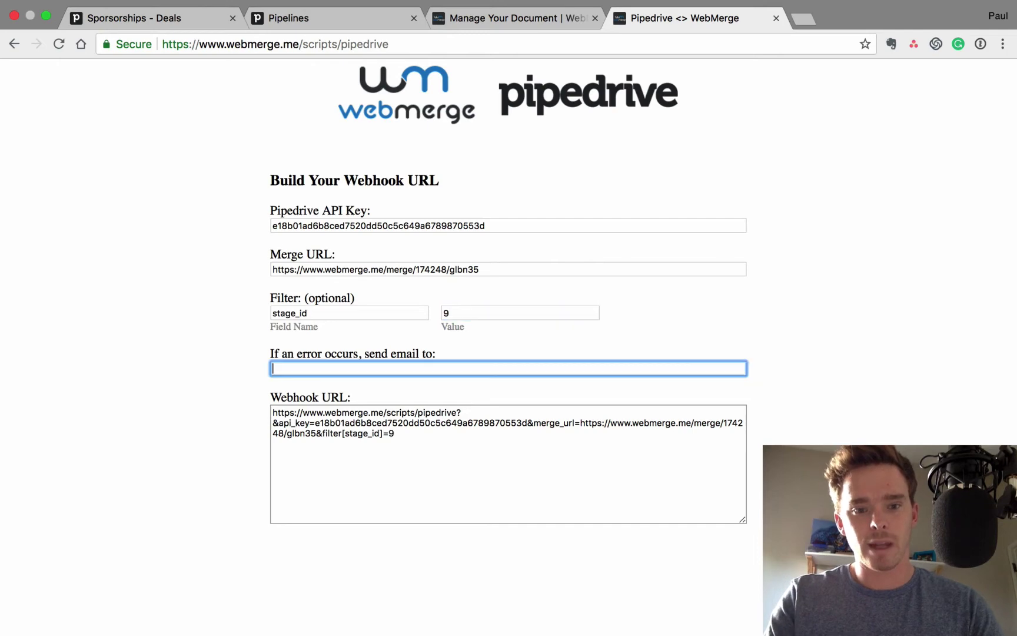
drag(420, 445, 273, 400)
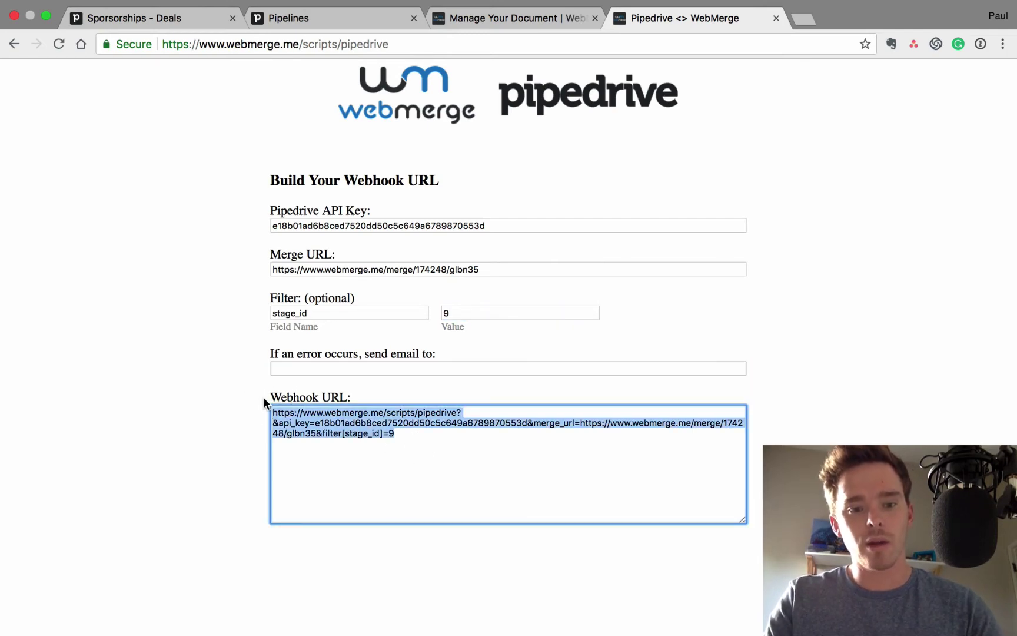
key(ctrl+shift+Tab)
key(ctrl+shift+Tab)
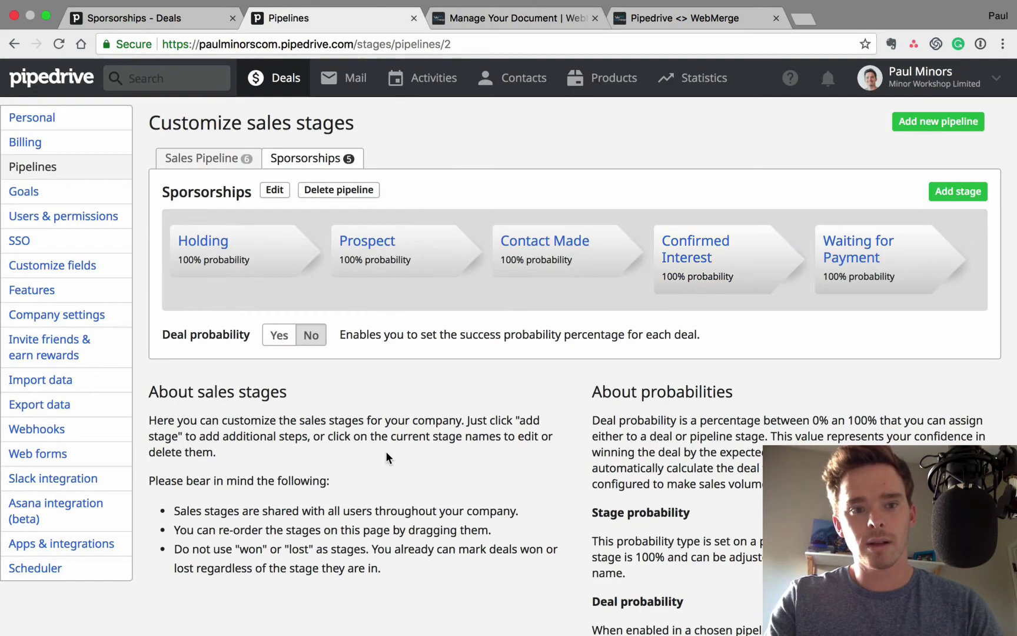
click(51, 433)
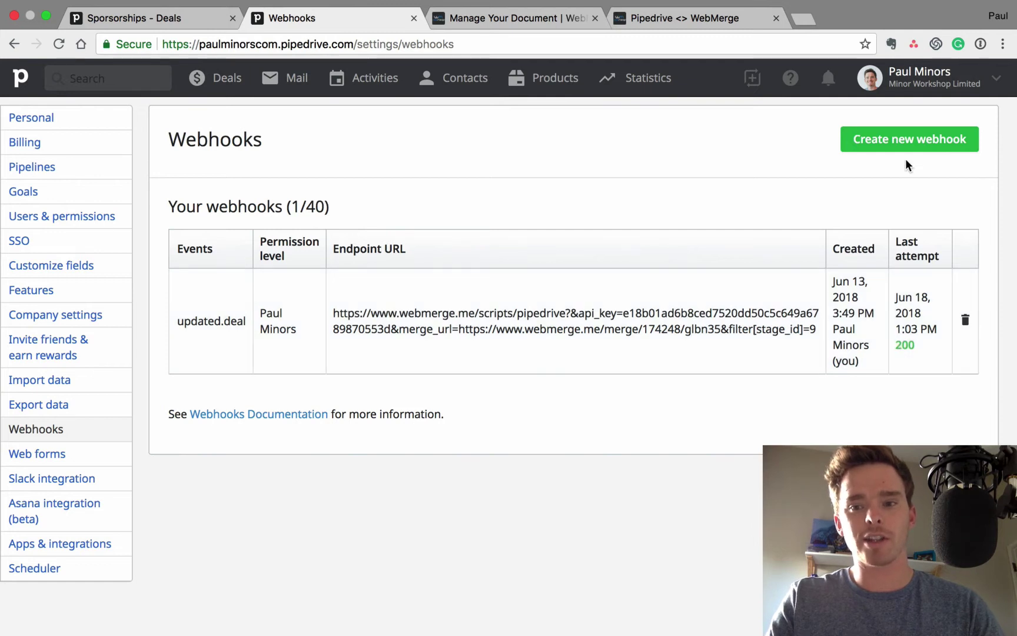
Start a new webhook with Event Action 'updated' and Event Object 'deal'
click(903, 147)
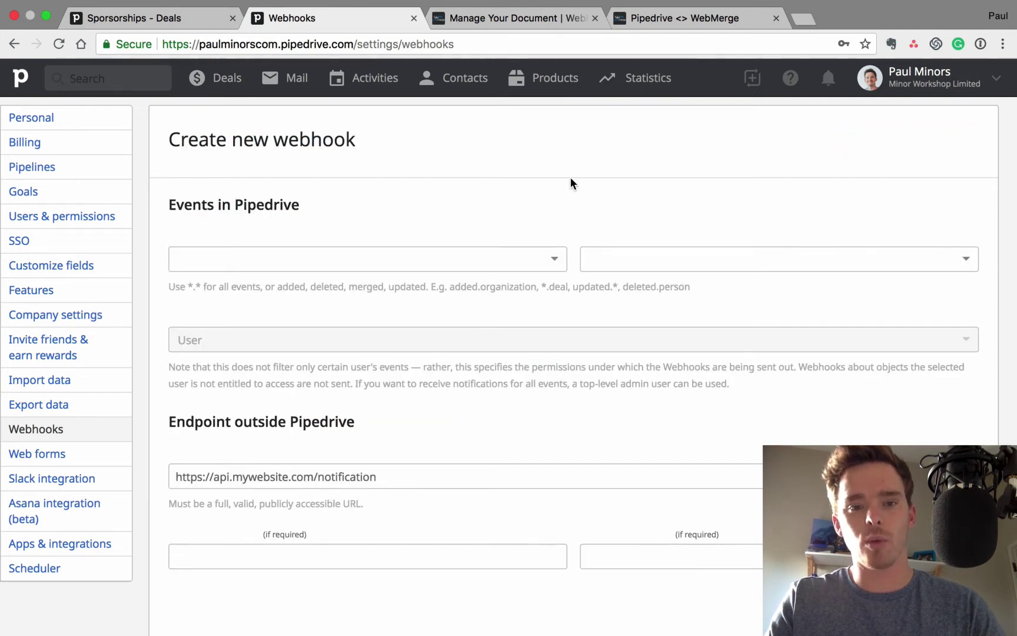
click(436, 260)
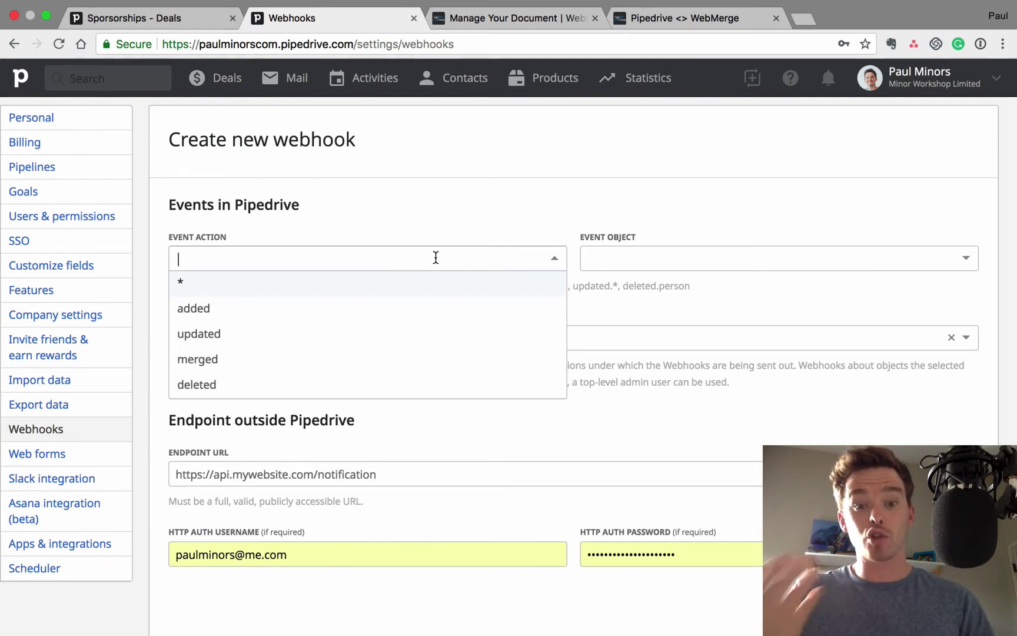
click(233, 338)
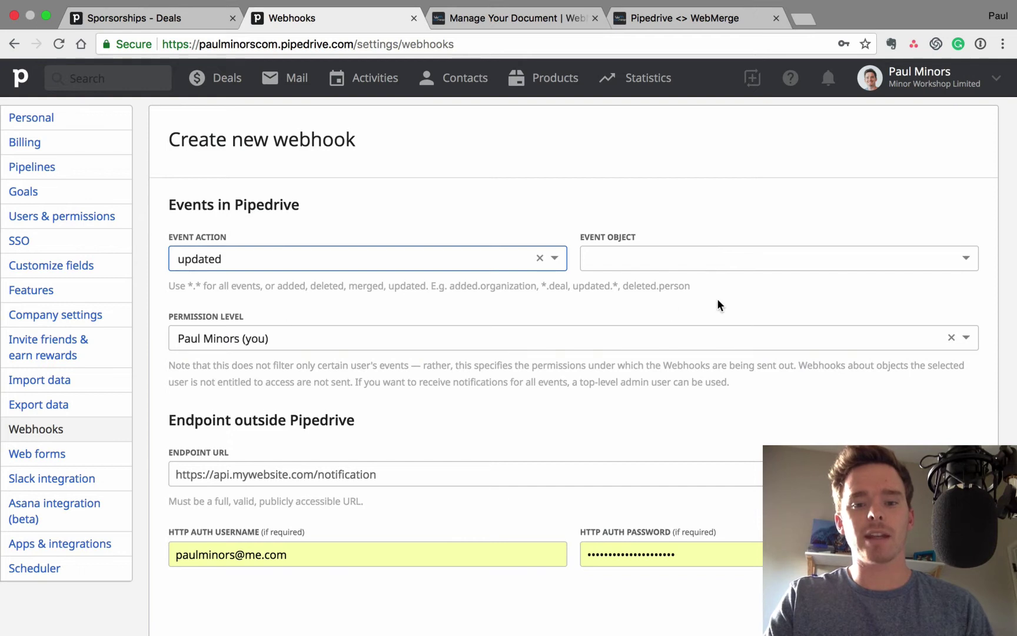
click(657, 256)
click(623, 355)
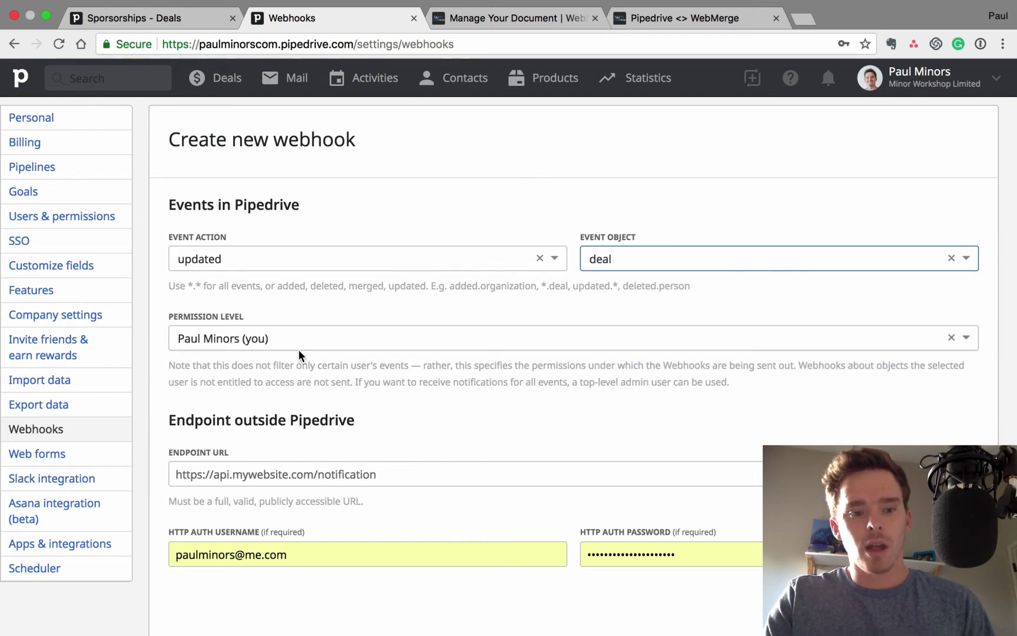
Paste the generated WebMerge webhook URL into the Endpoint URL field
scroll(374, 436, down, 1)
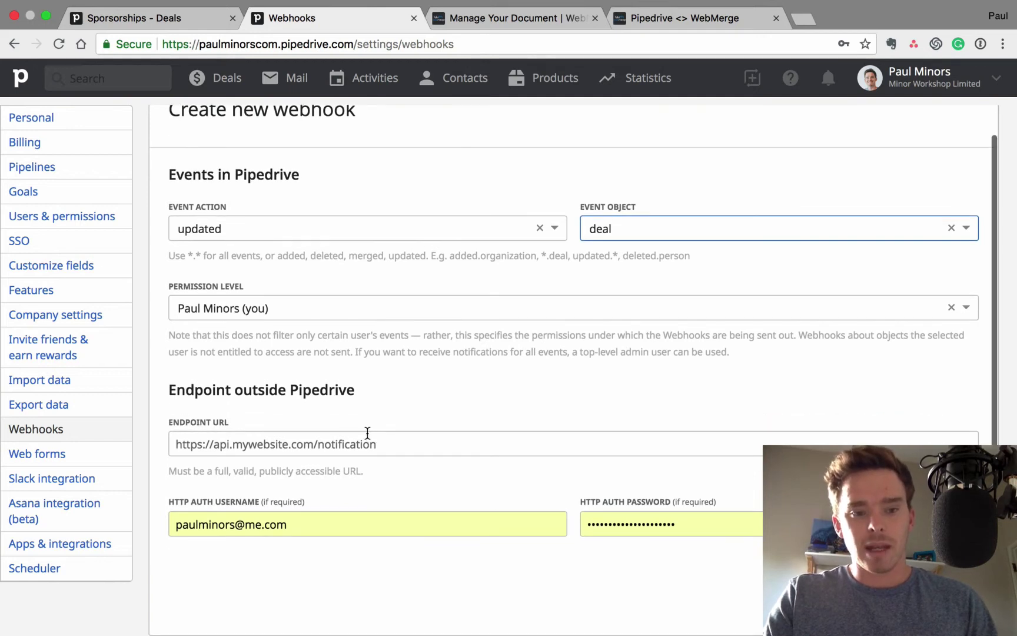
click(331, 441)
key(super+v)
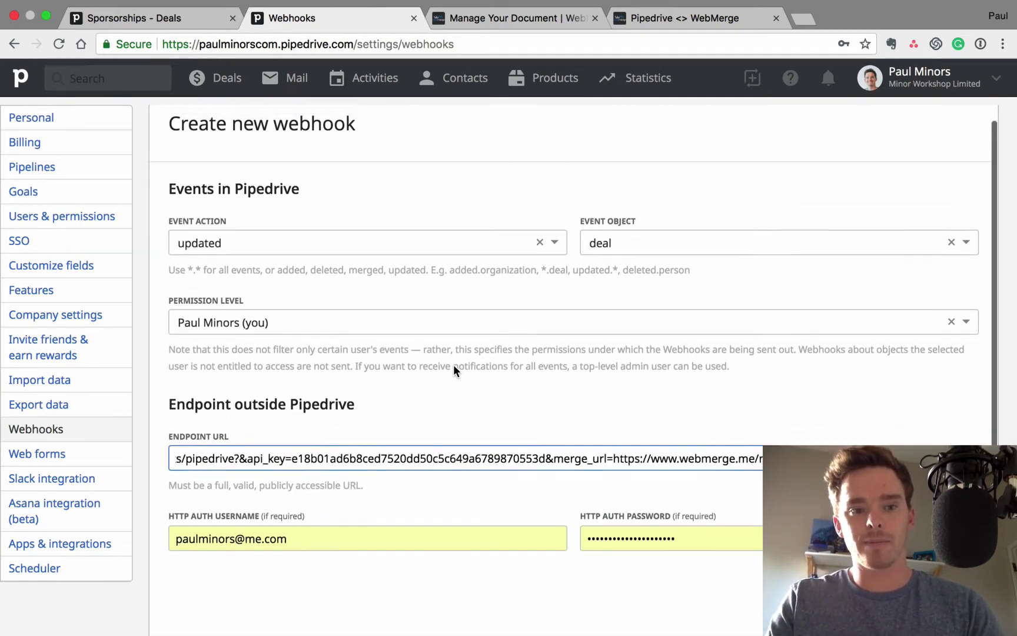
scroll(454, 363, up, 1)
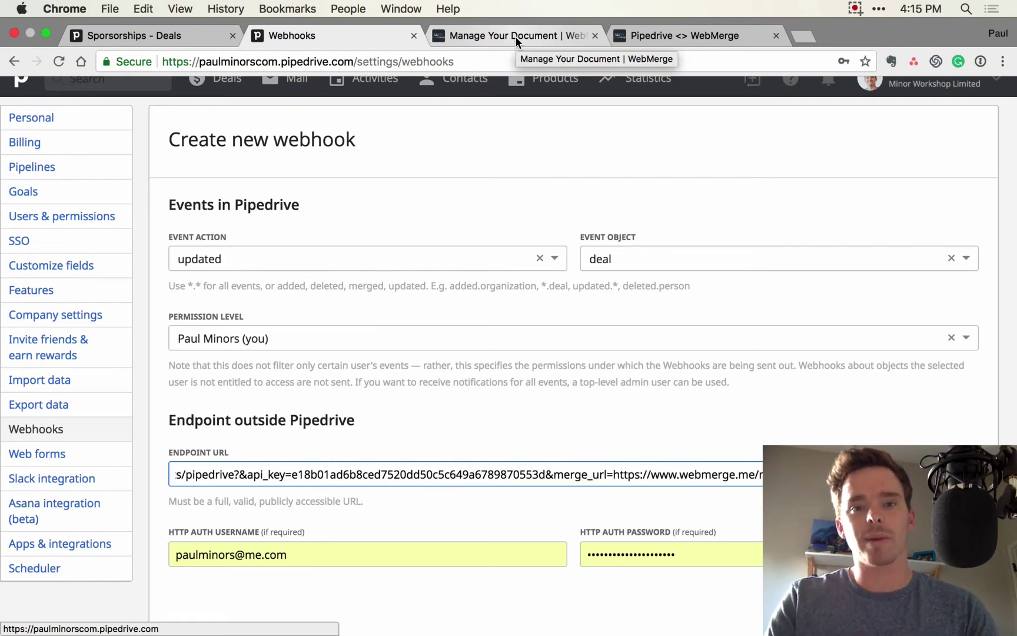
Check the Contract's WebMerge overview for recent merges
click(515, 36)
scroll(471, 219, up, 3)
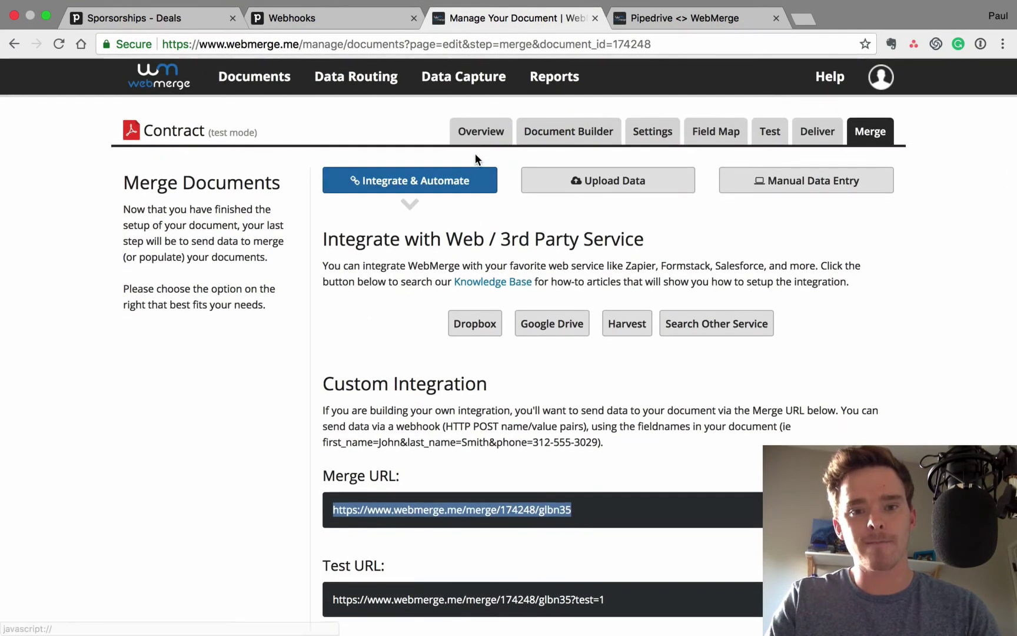
click(477, 138)
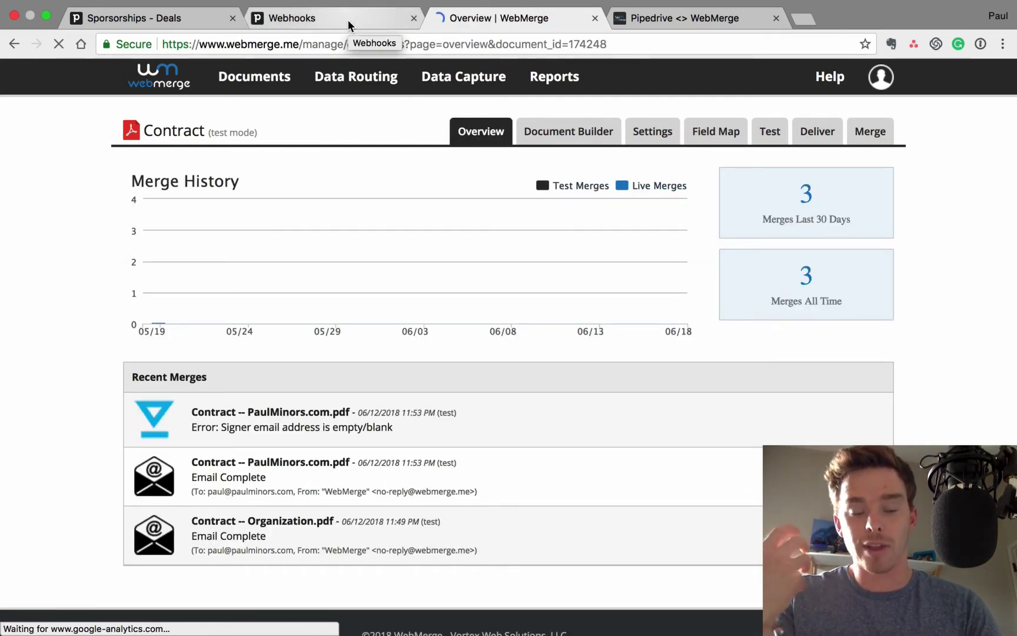
Add an Apple Inc deal with a new contact and organization at Contact Made, then open it
click(192, 24)
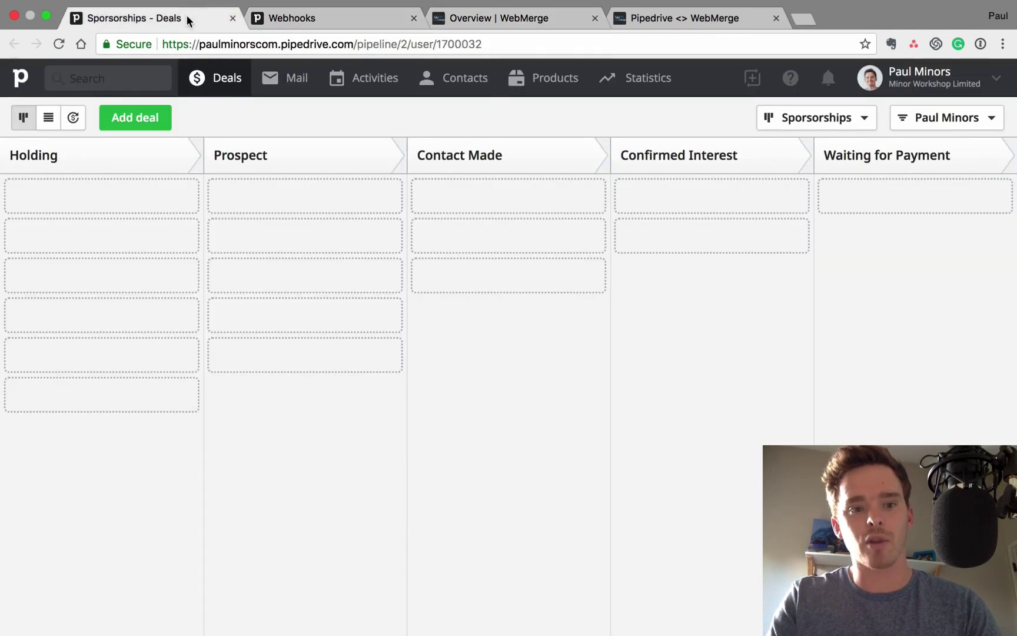
click(152, 120)
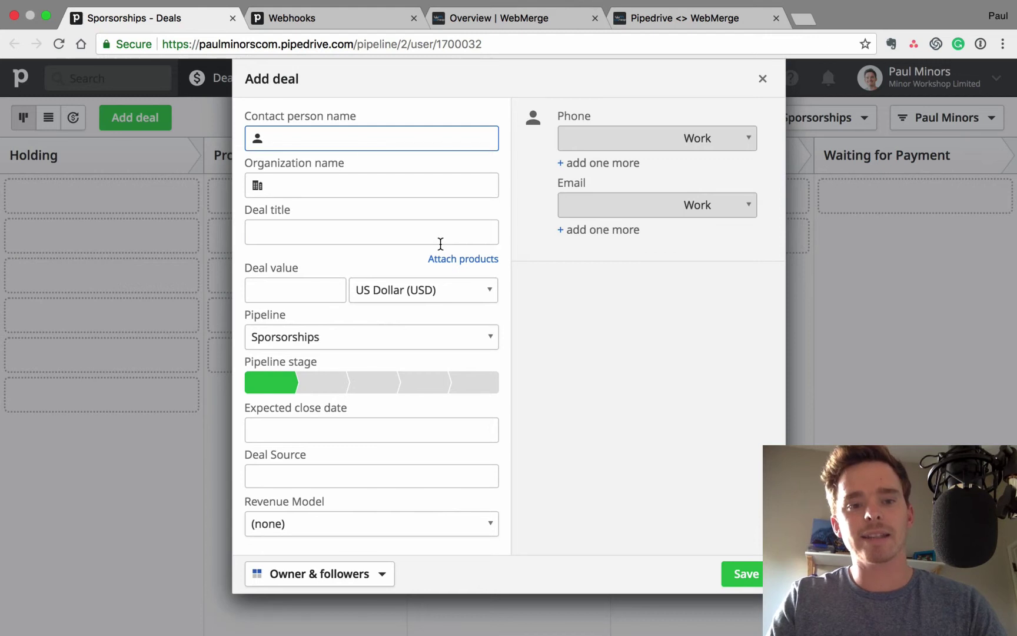
text(Tim Cook)
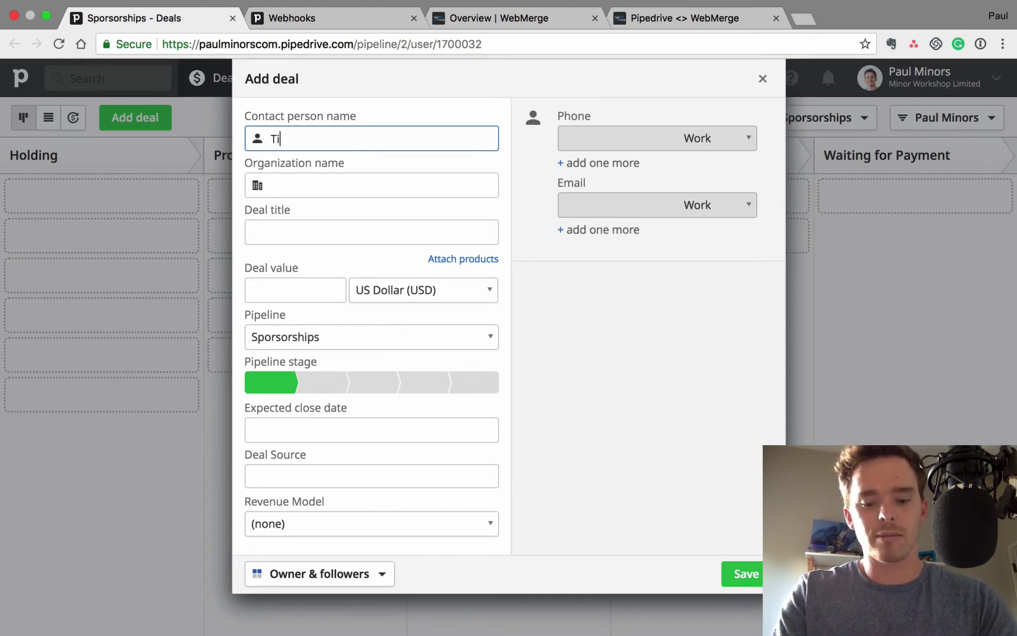
click(321, 188)
click(322, 187)
text(Apple Inc)
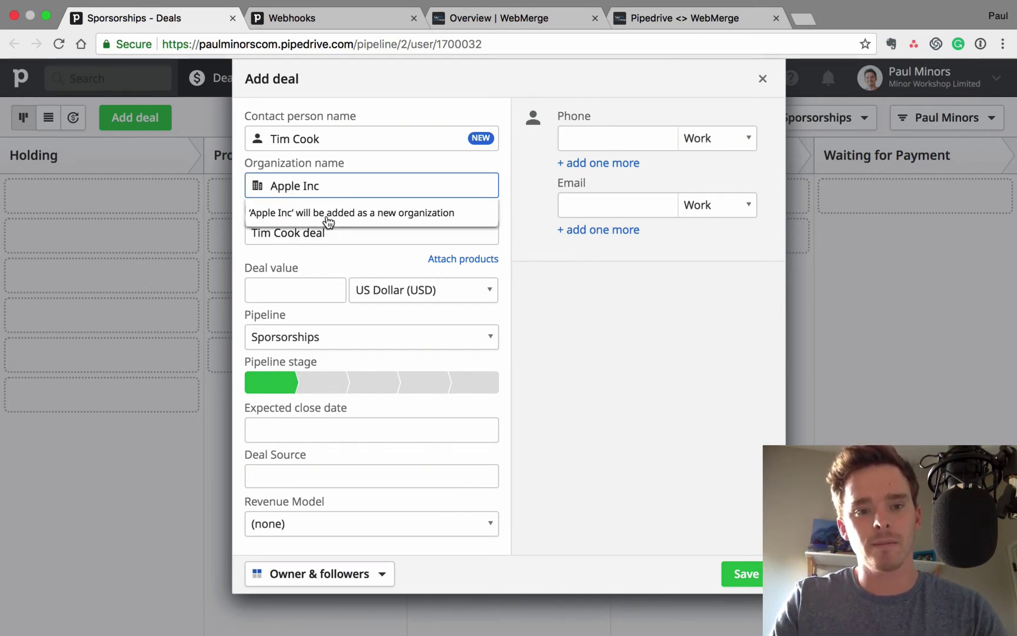
click(324, 216)
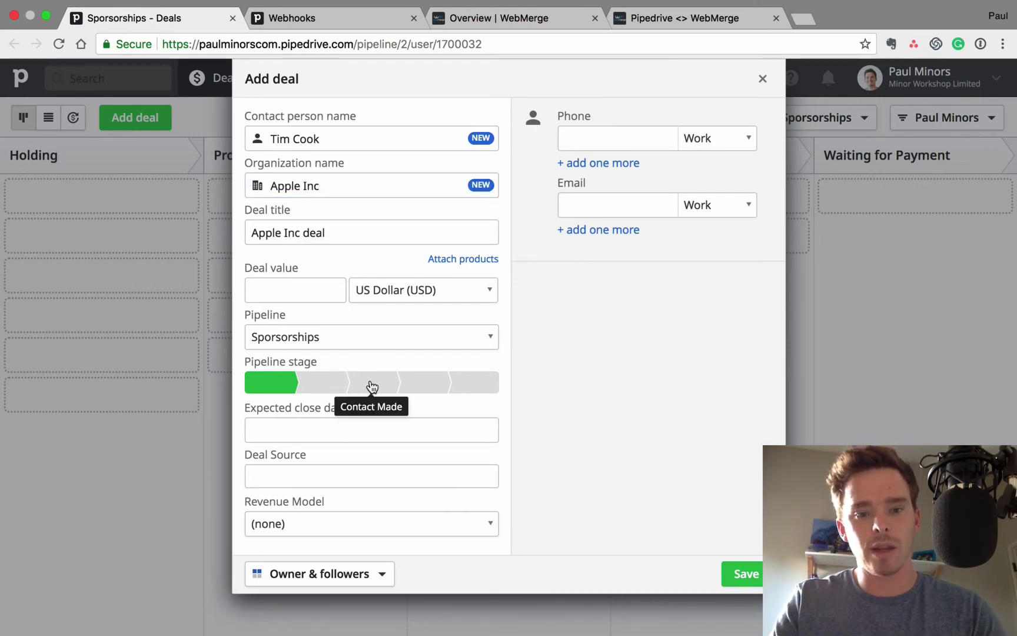
click(372, 386)
click(735, 580)
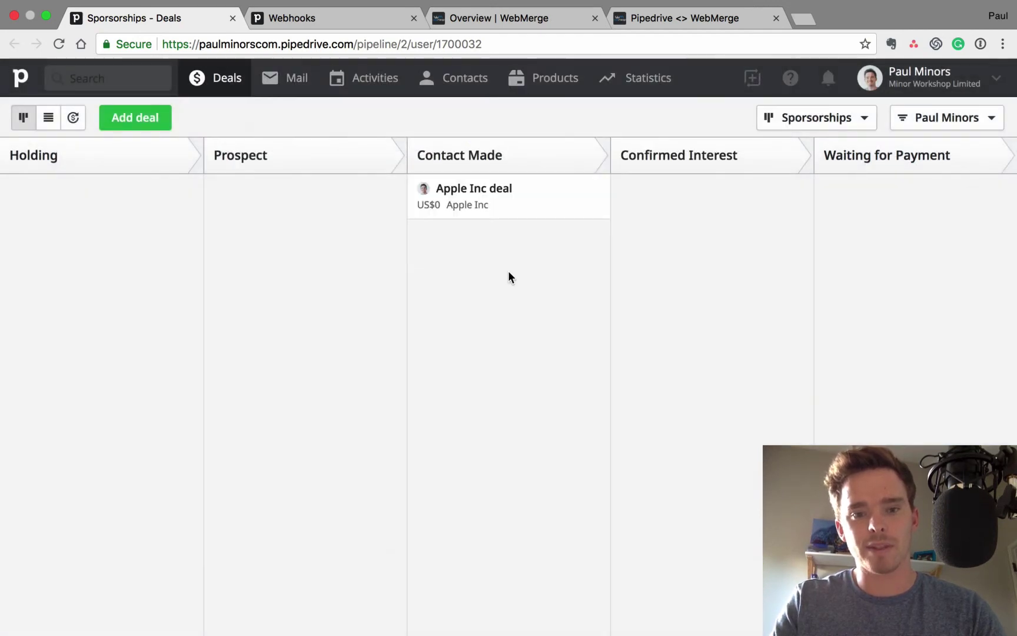
click(499, 204)
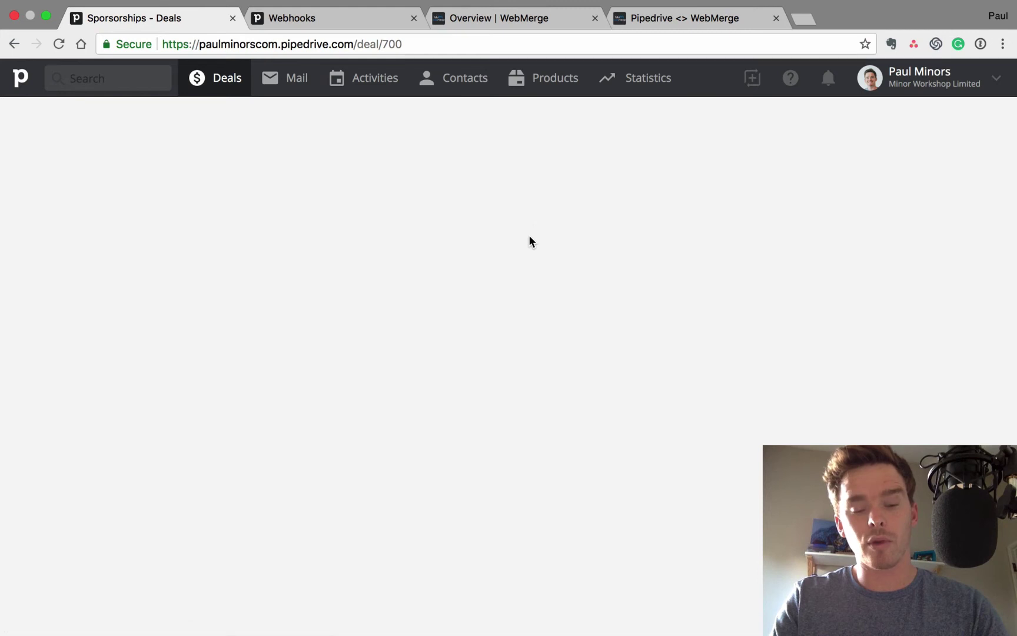
Give the deal's contact an e-mail address
scroll(186, 345, down, 3)
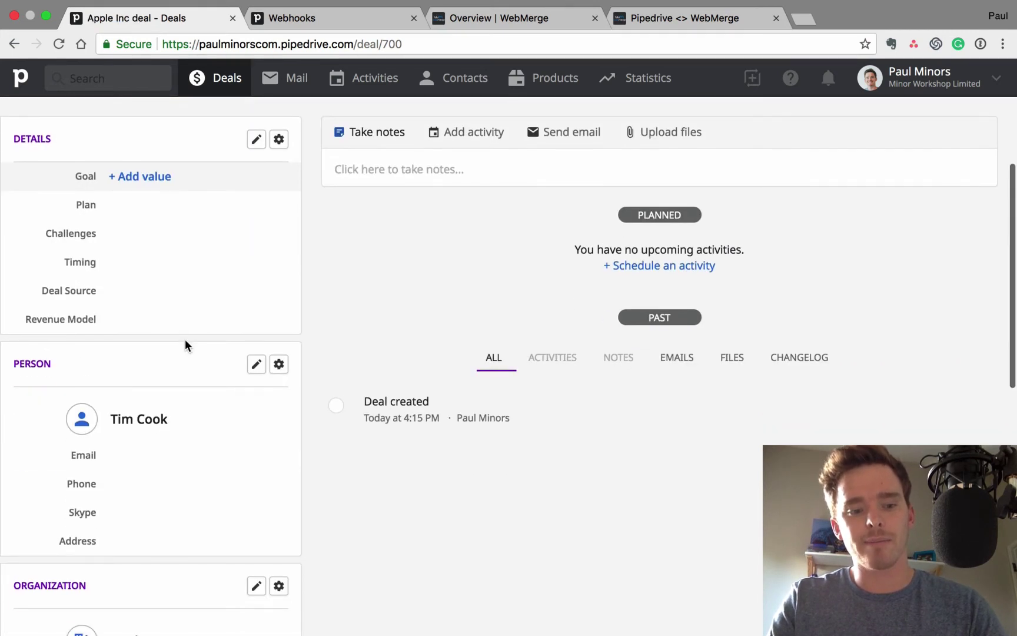
click(128, 463)
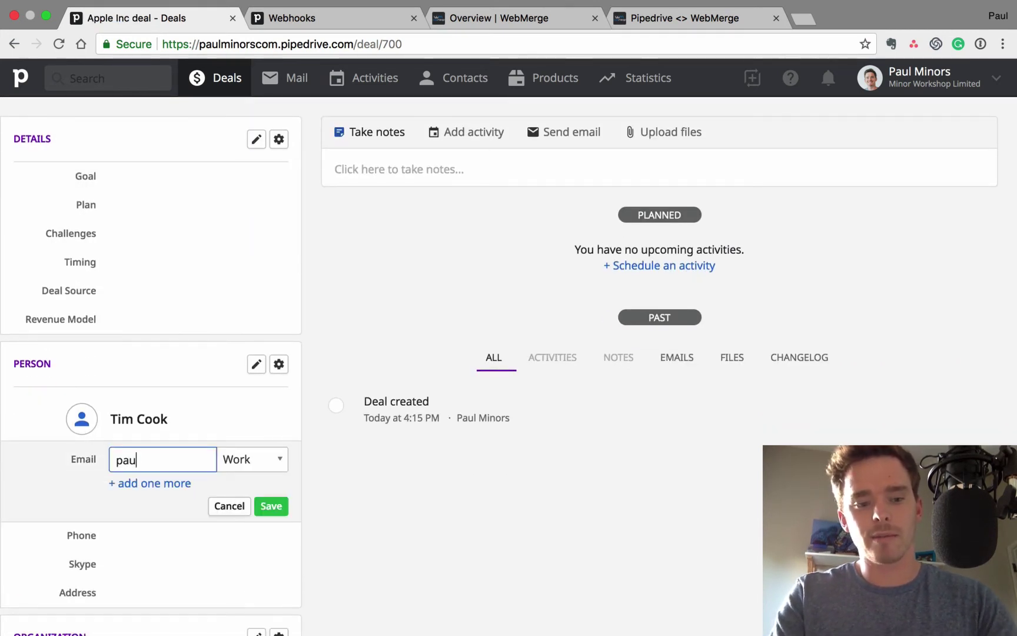
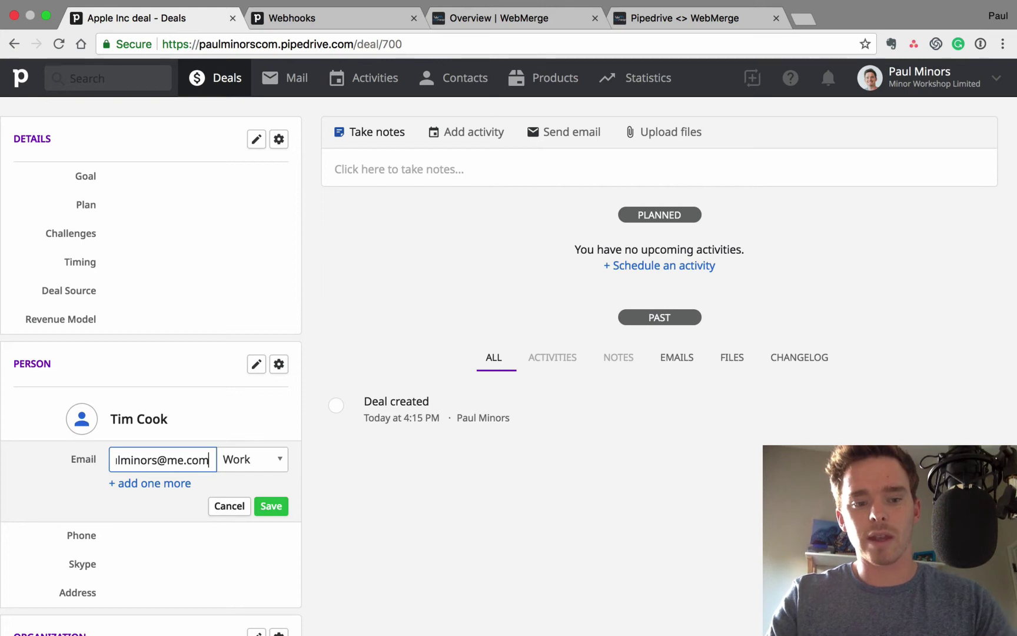
key(Return)
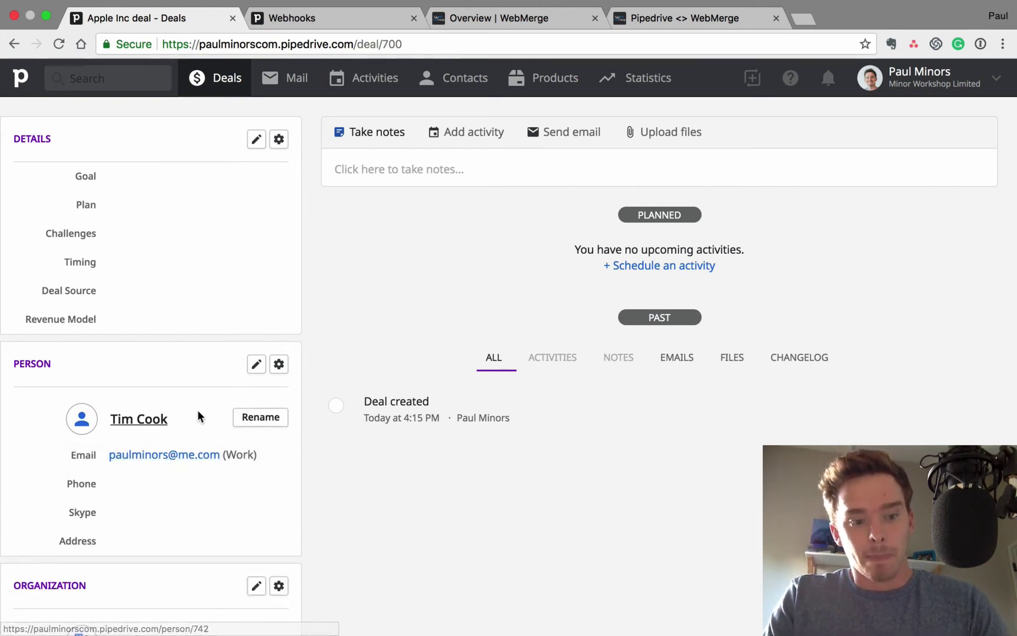
Move the Apple Inc deal to Confirmed Interest and return to WebMerge's Contract overview
scroll(197, 410, up, 1)
scroll(198, 411, up, 4)
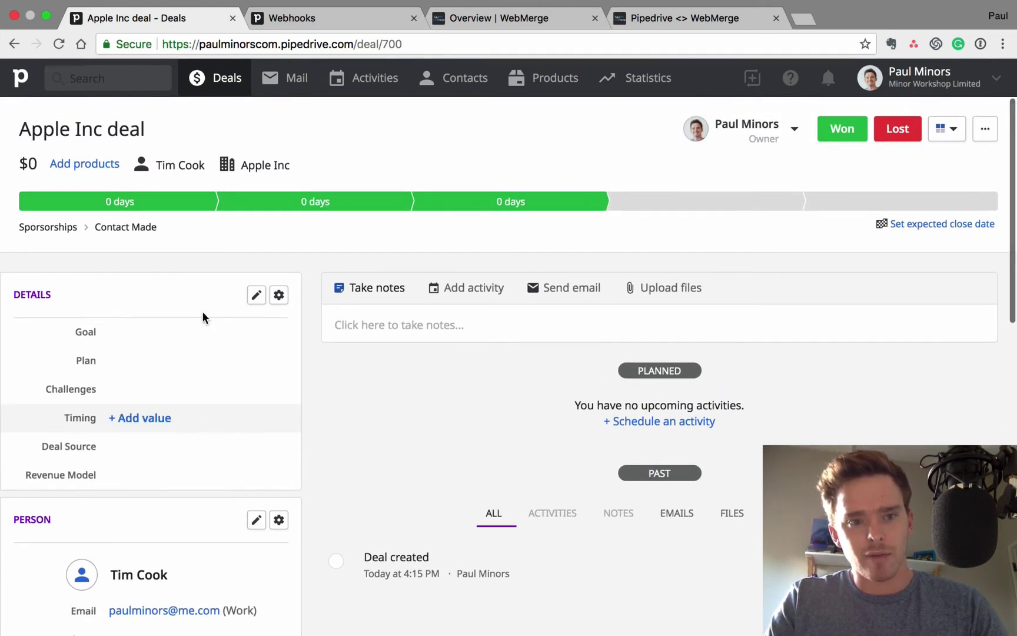
scroll(136, 488, down, 6)
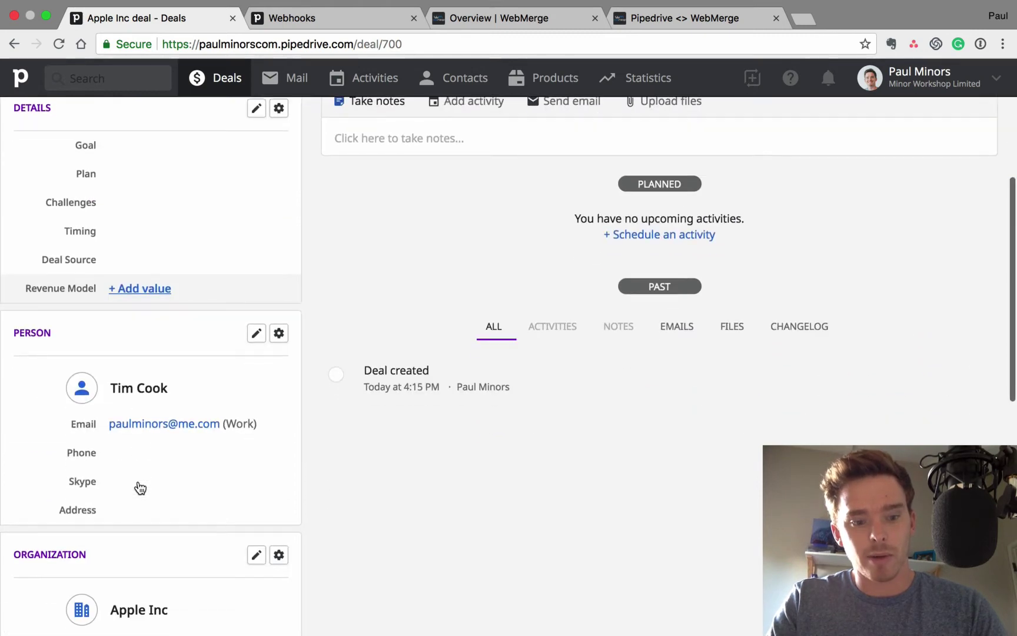
scroll(139, 487, up, 6)
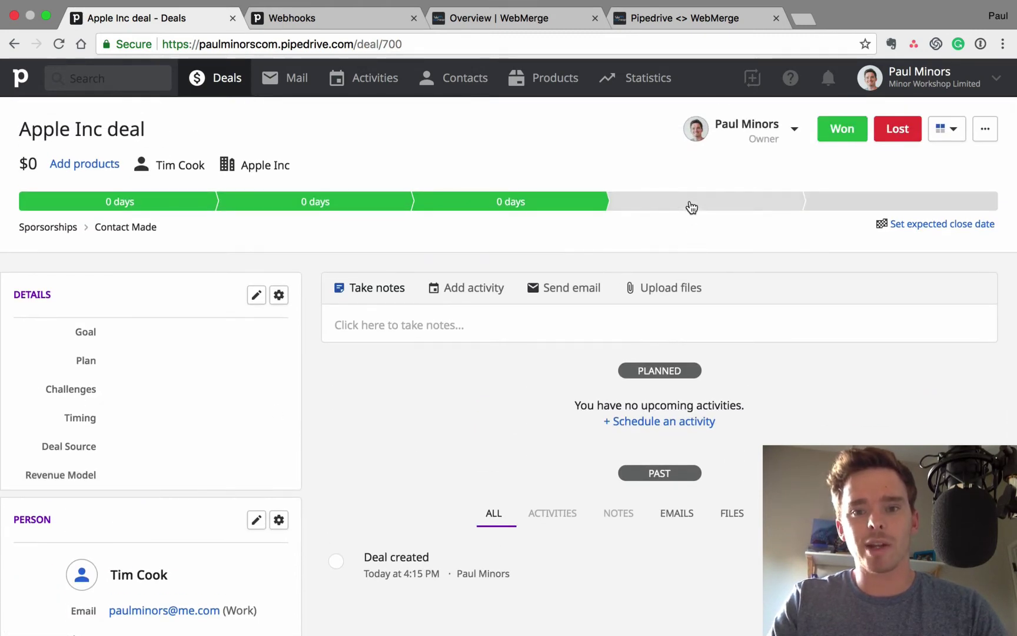
click(692, 205)
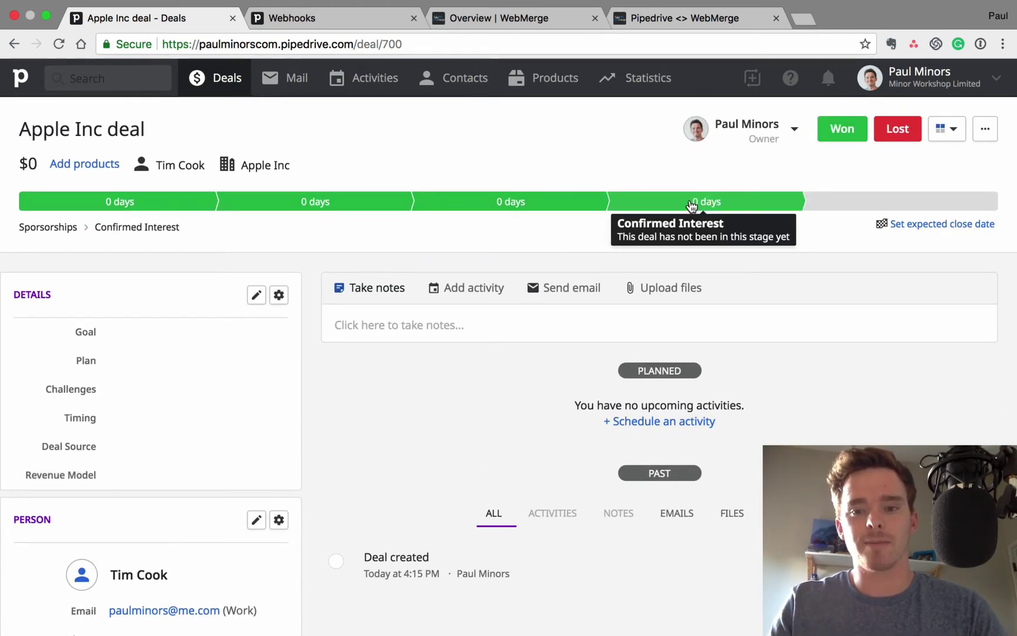
key(ctrl+Tab)
key(ctrl+Tab)
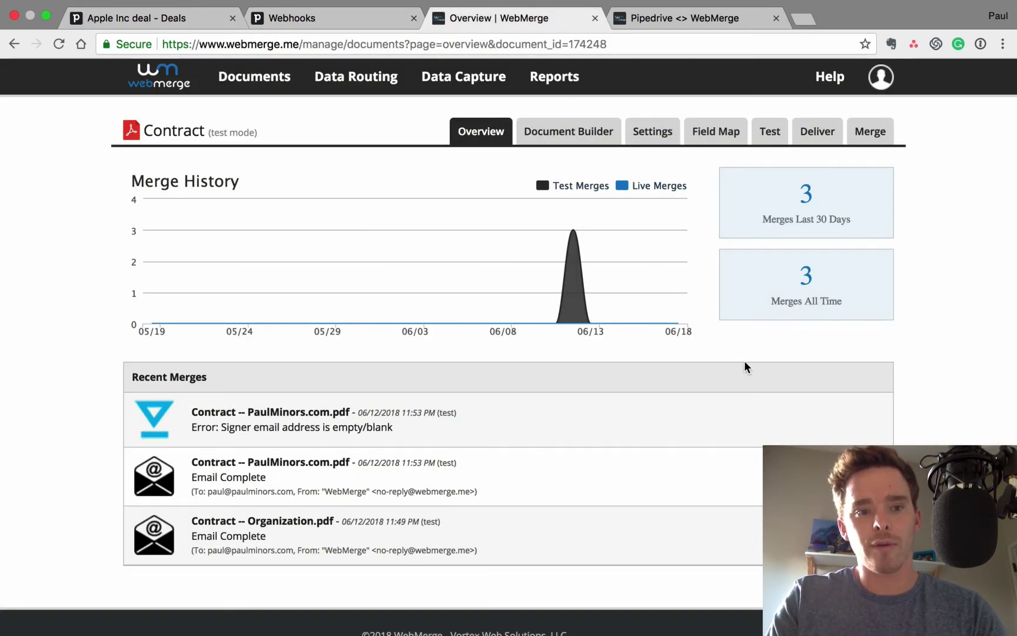
Reload the Contract overview to confirm the new Apple Inc.pdf merge, bringing merges to four
key(super+r)
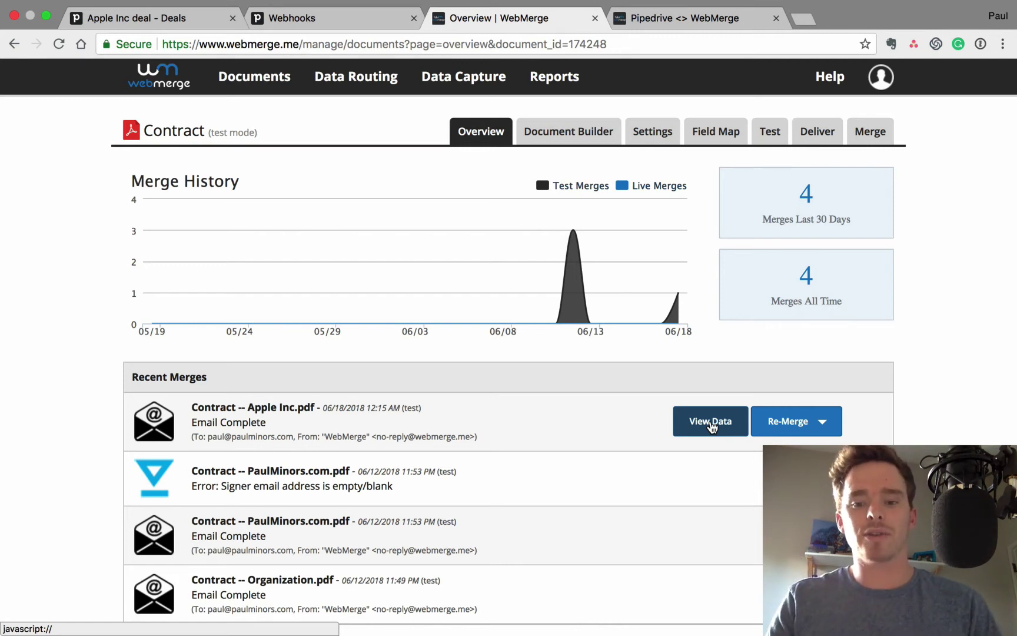
click(702, 134)
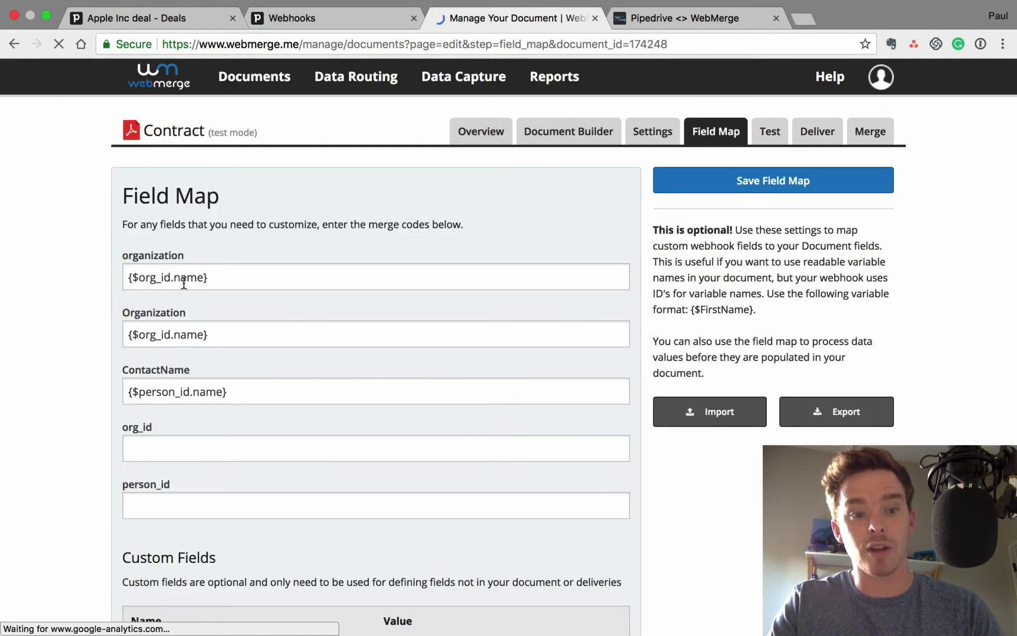
click(480, 130)
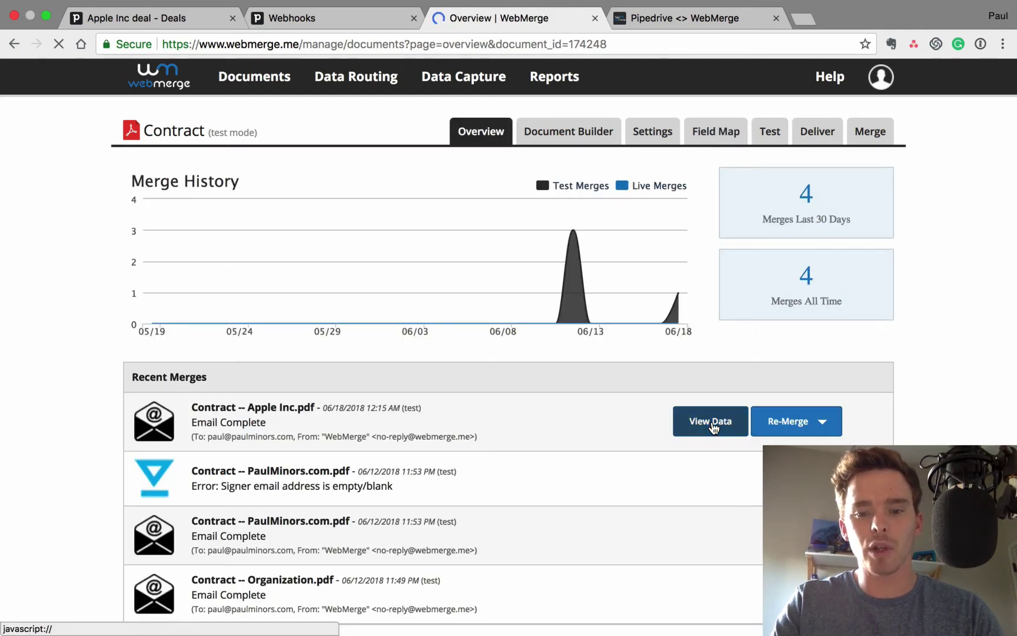
click(711, 422)
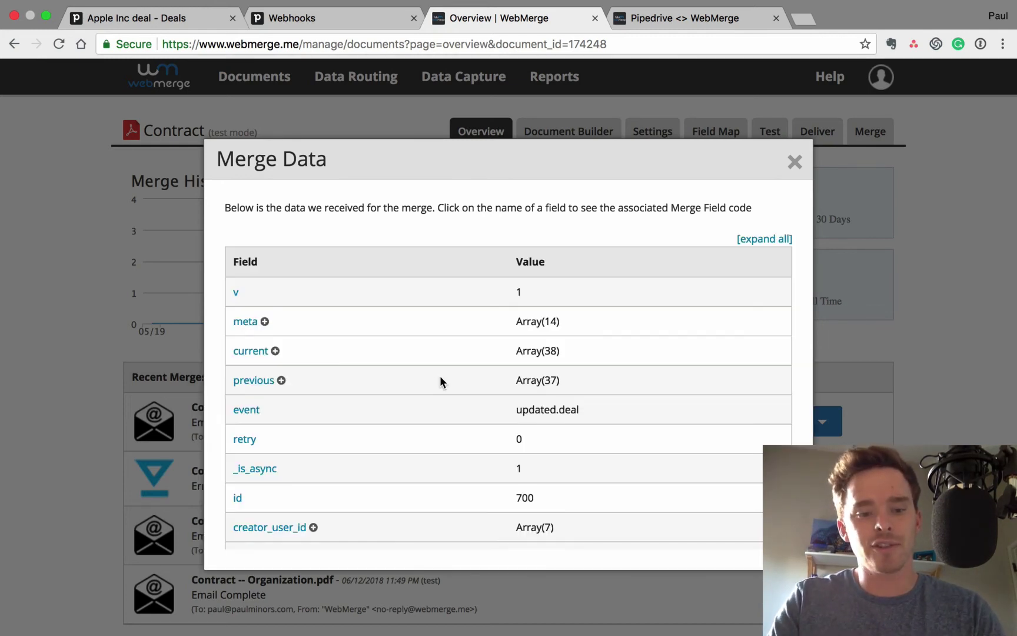
scroll(313, 352, down, 3)
scroll(313, 355, down, 3)
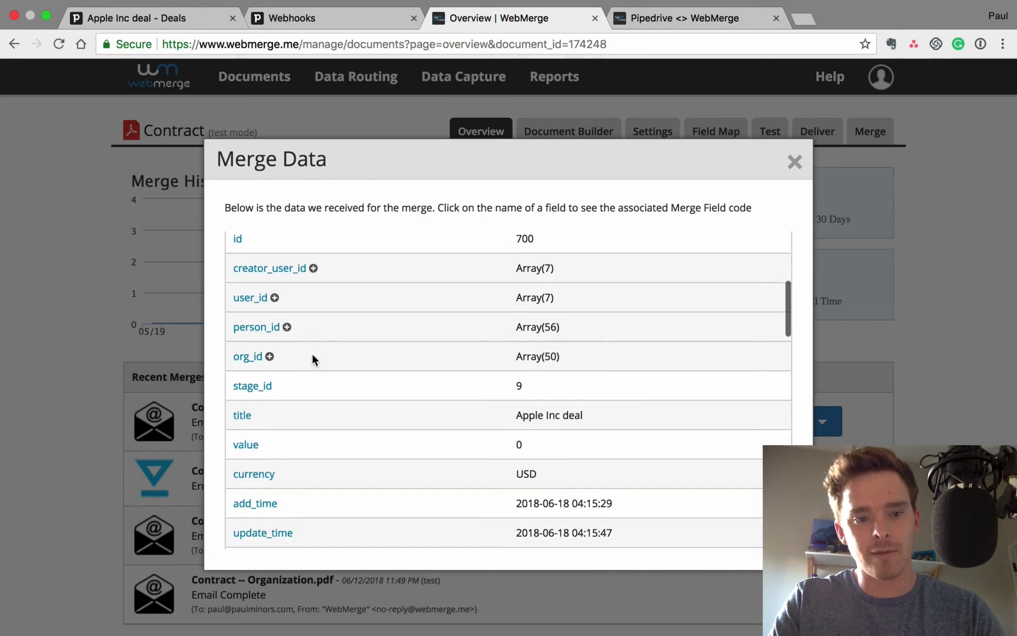
click(270, 350)
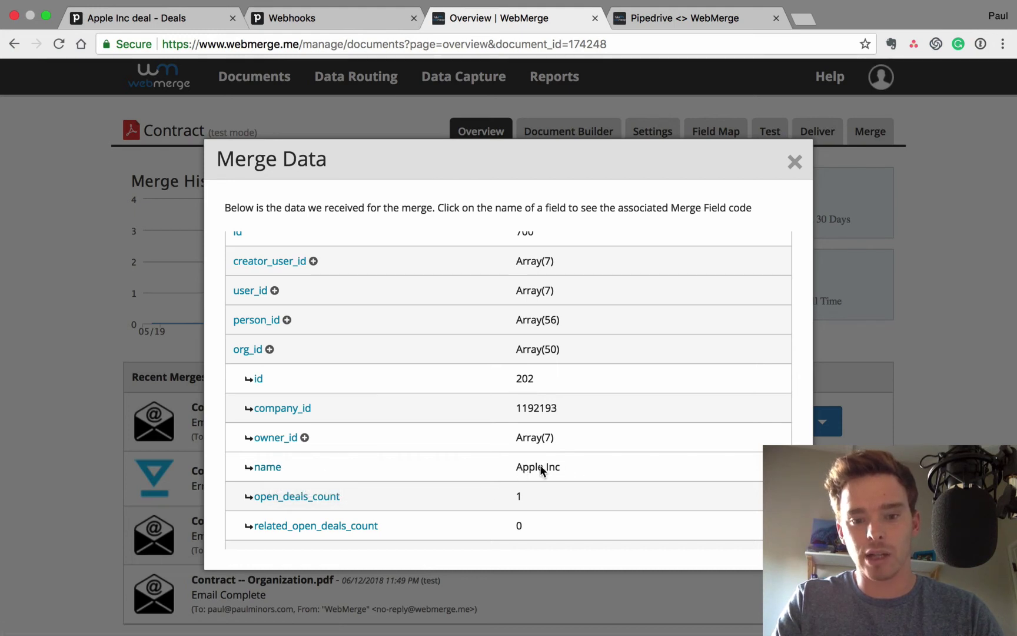
click(269, 469)
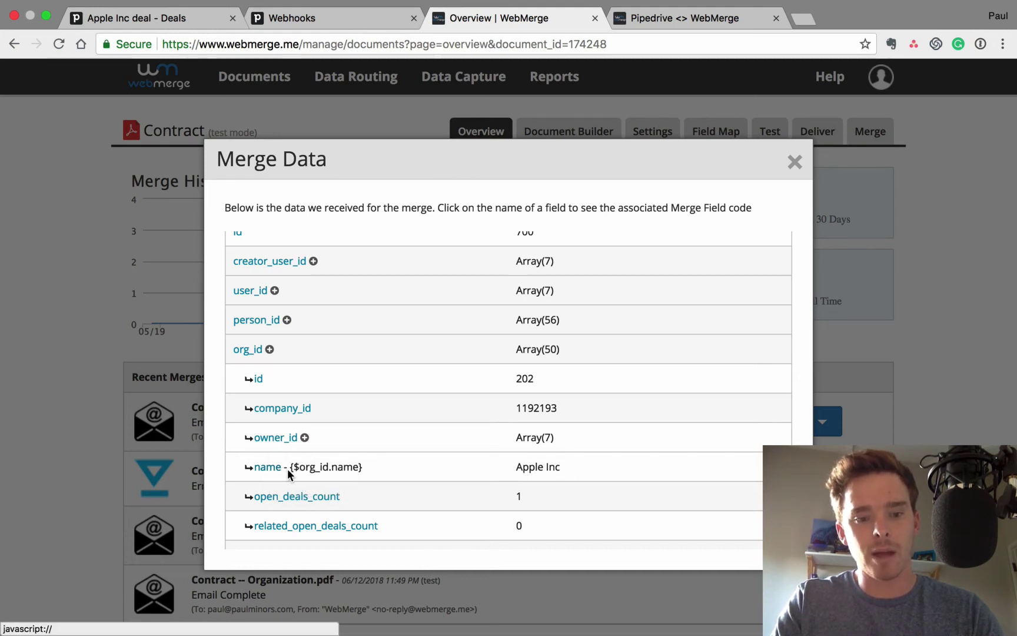
drag(290, 468, 365, 471)
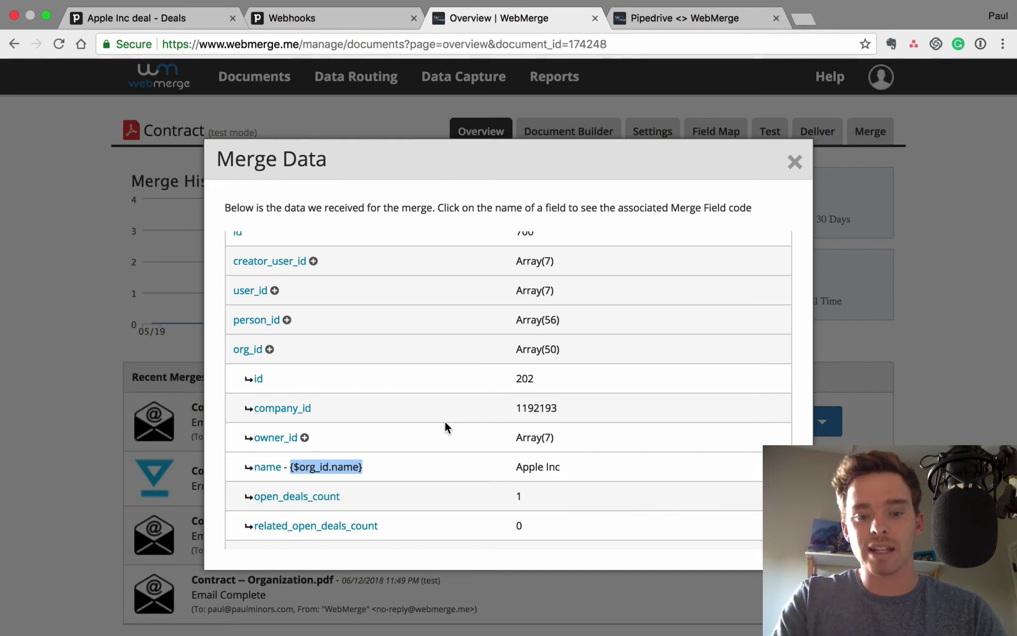
click(286, 320)
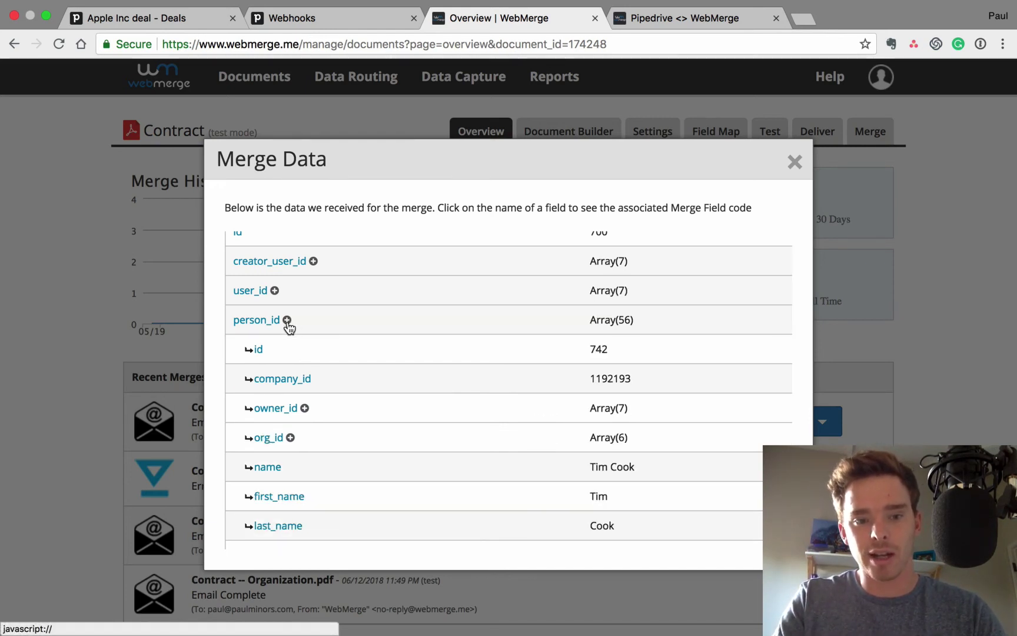
click(267, 468)
drag(289, 467, 382, 468)
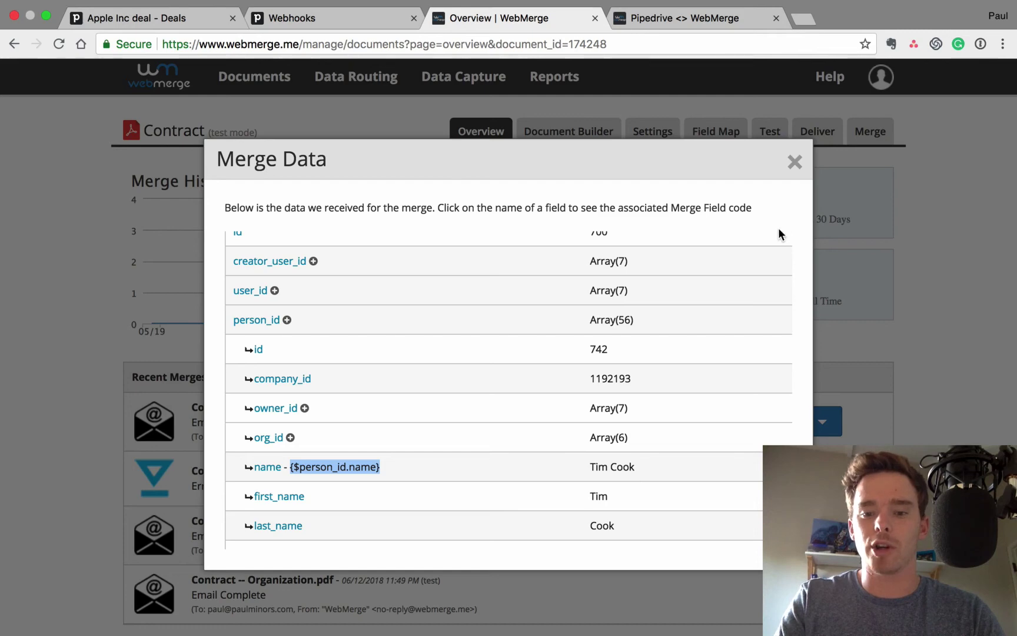
click(793, 167)
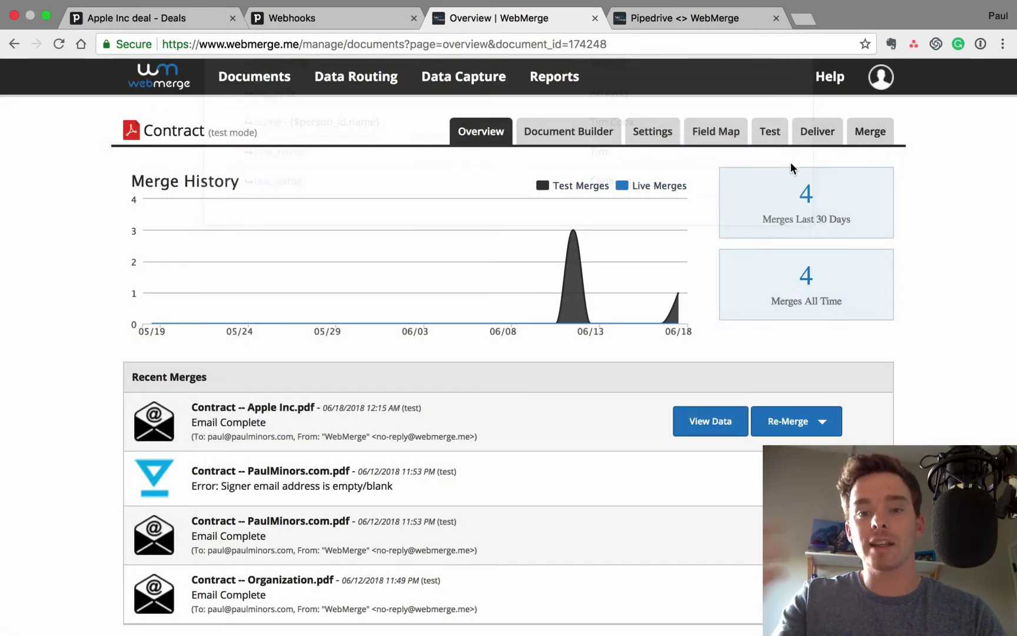
Go from the Contract field map to its Deliver settings, showing the existing Email delivery
click(697, 130)
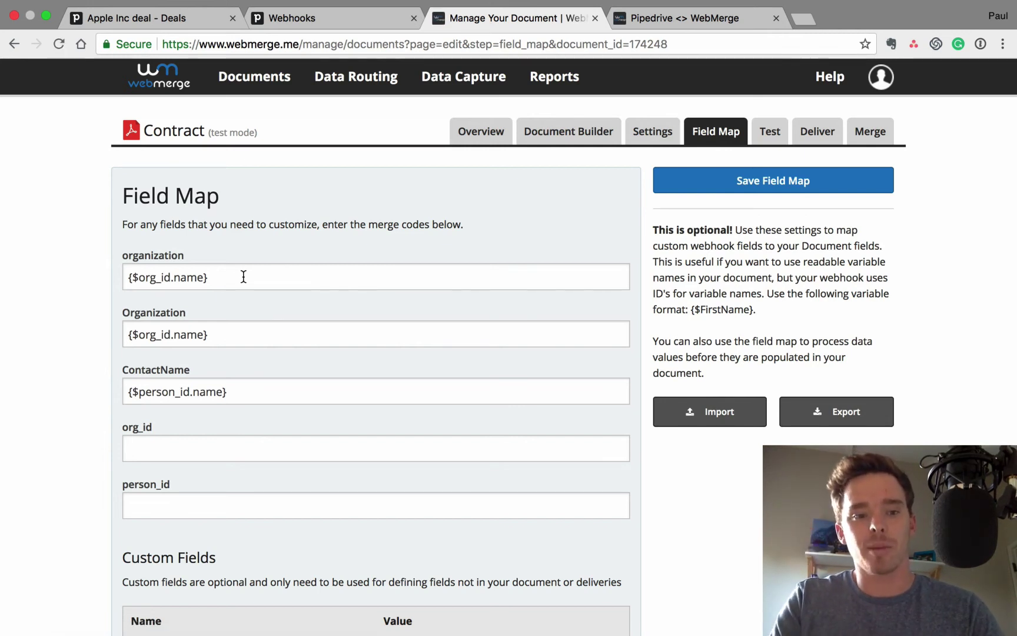
drag(238, 276, 118, 277)
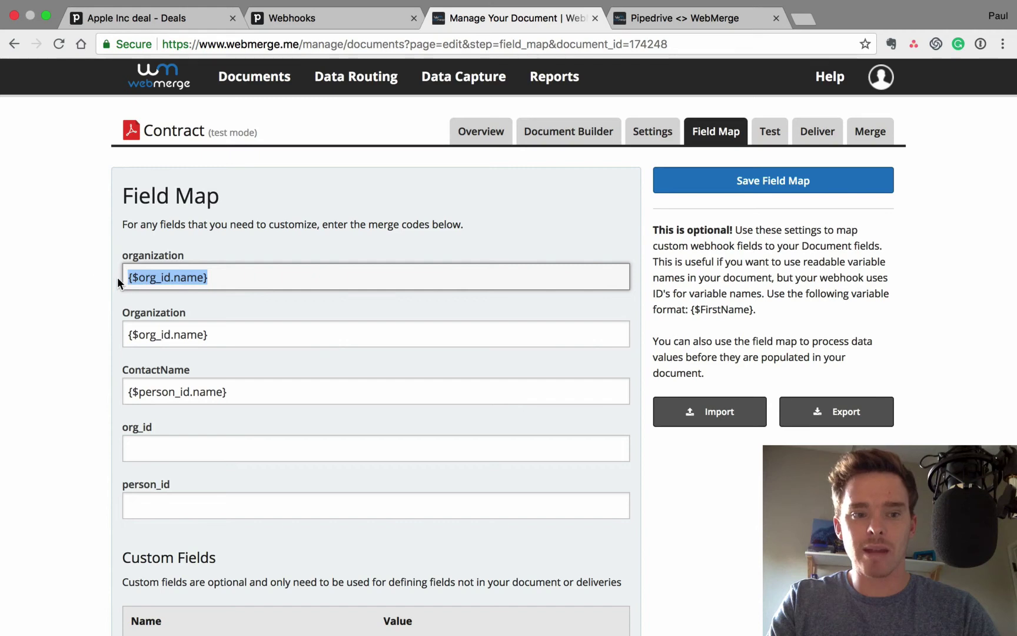
click(147, 263)
scroll(319, 357, down, 3)
scroll(319, 358, up, 3)
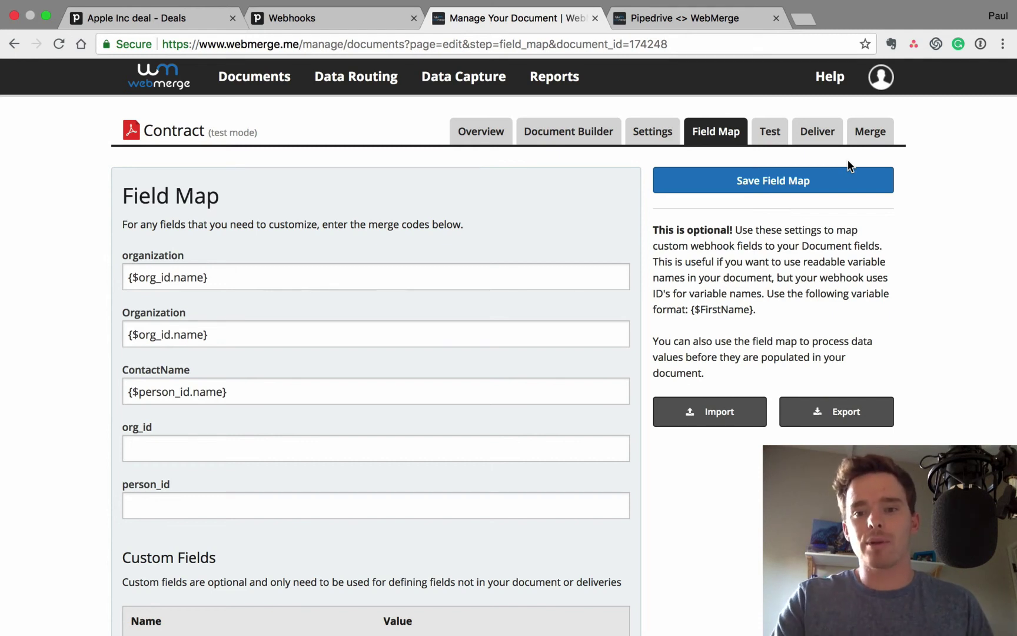
click(813, 131)
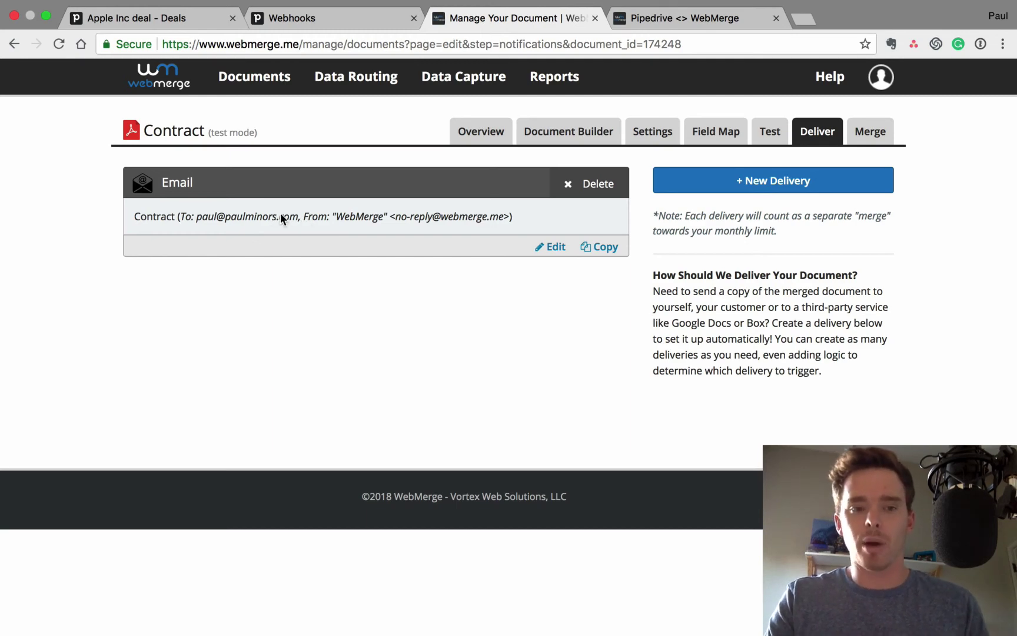
click(789, 180)
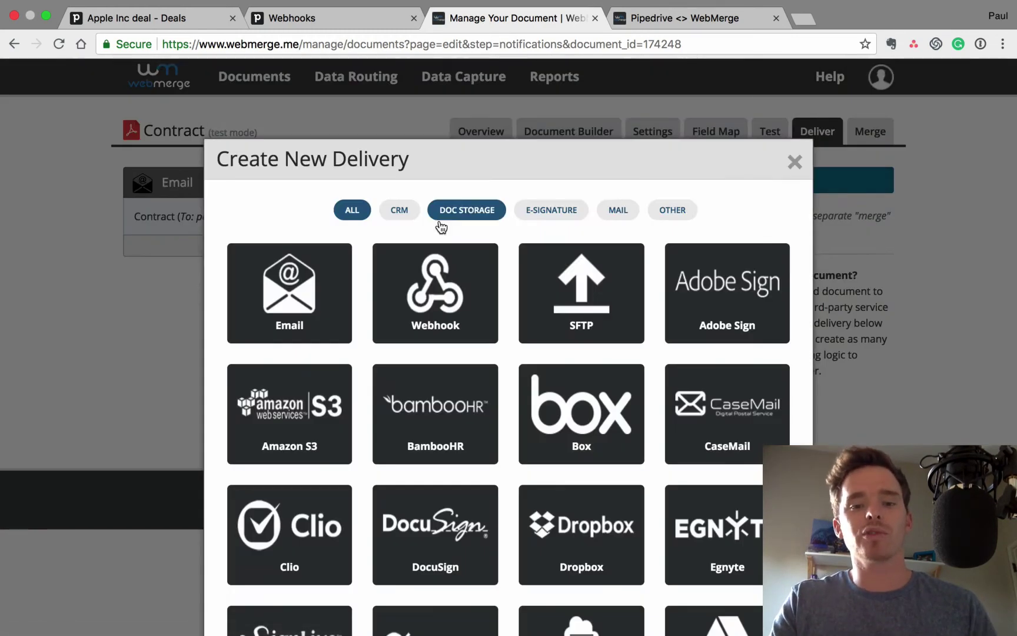
click(535, 215)
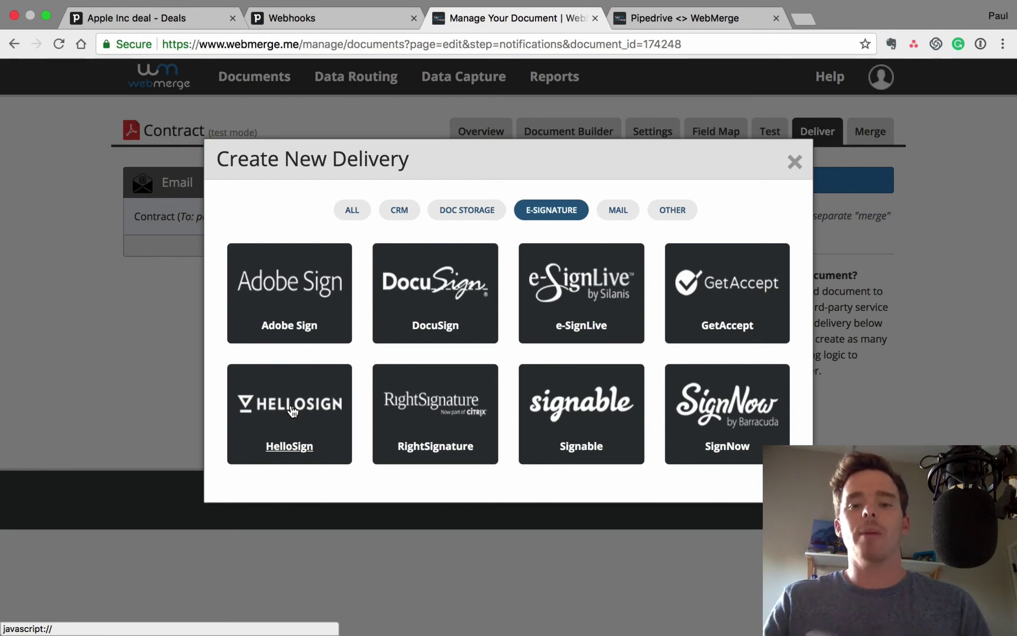
click(671, 209)
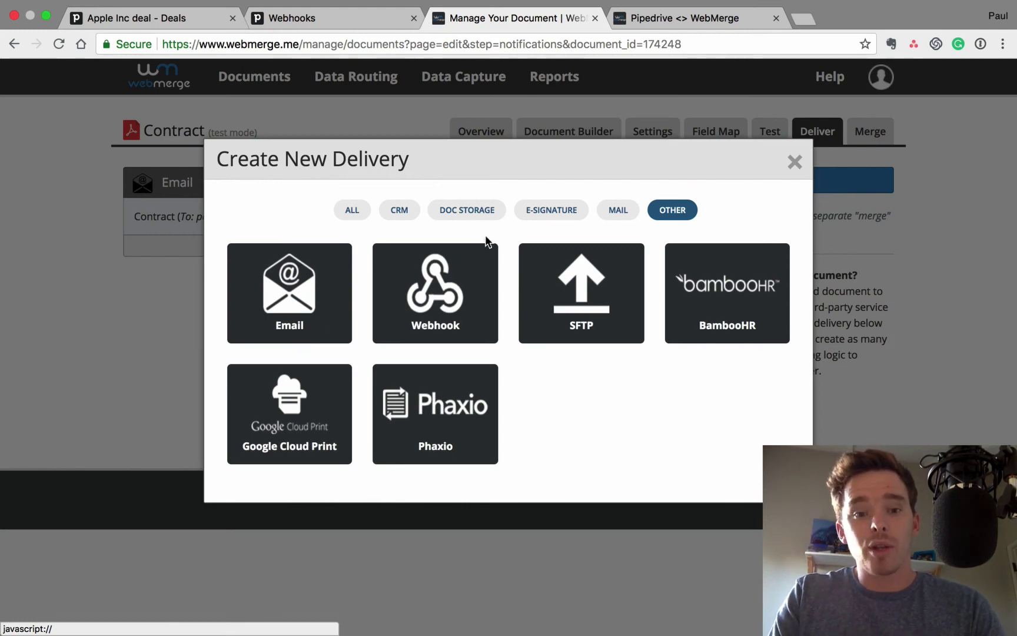
click(474, 218)
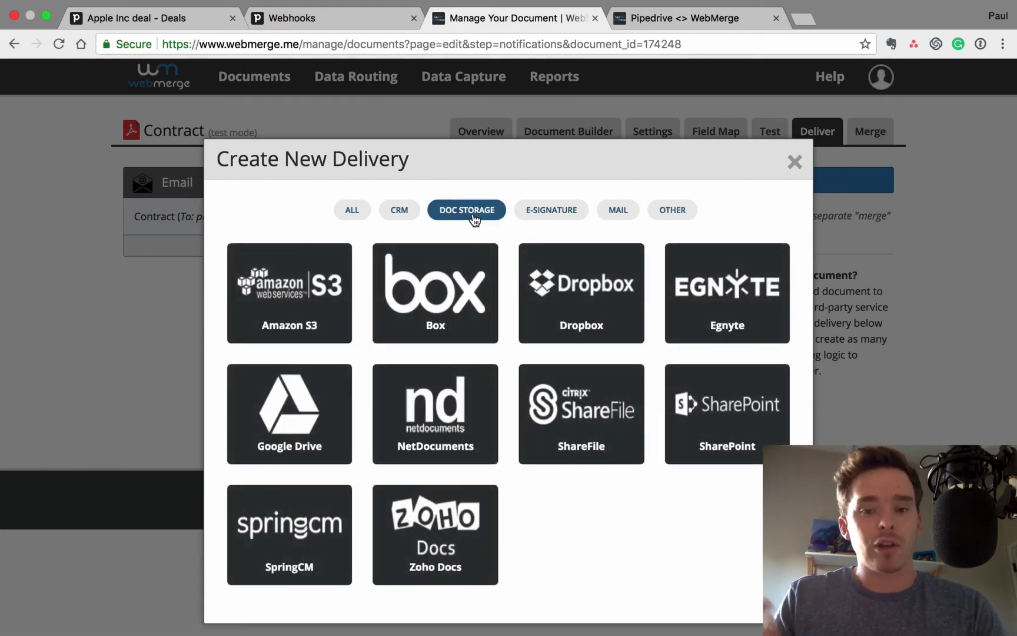
click(620, 210)
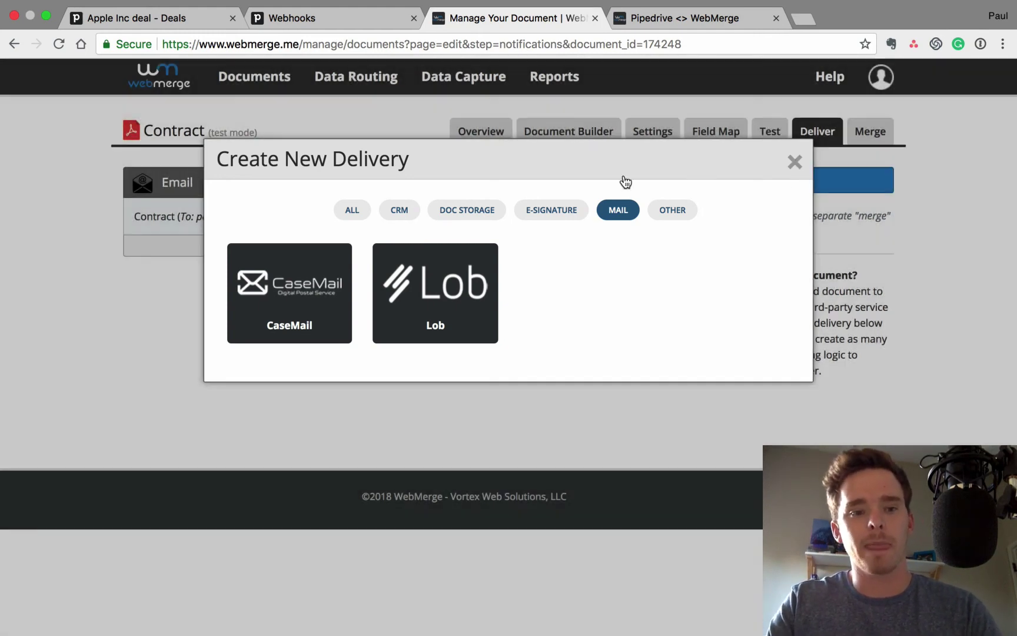
click(794, 162)
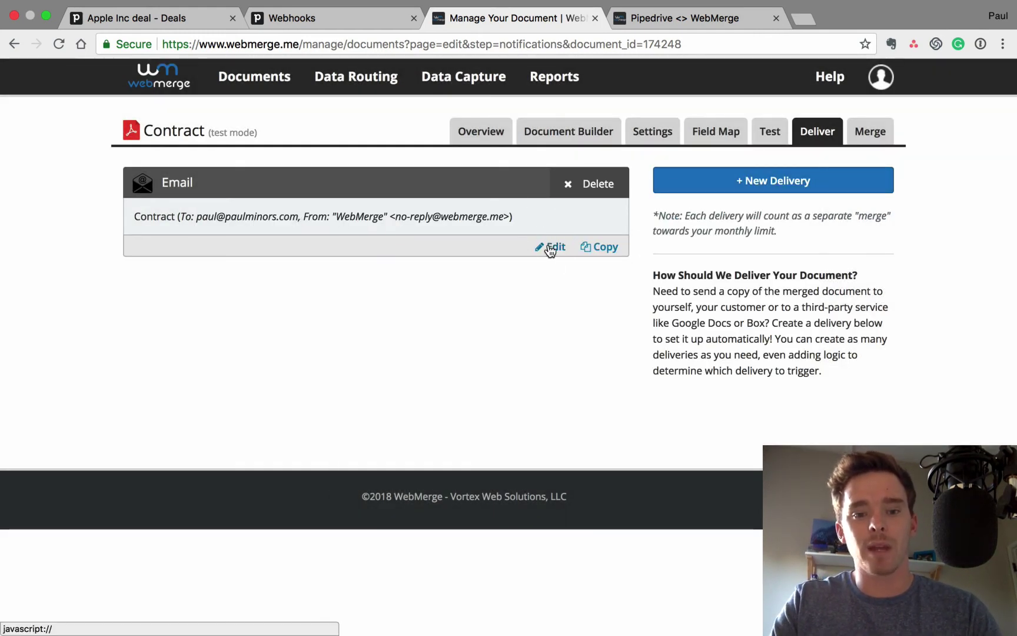
Open the Email delivery for editing and start editing its message body
click(550, 248)
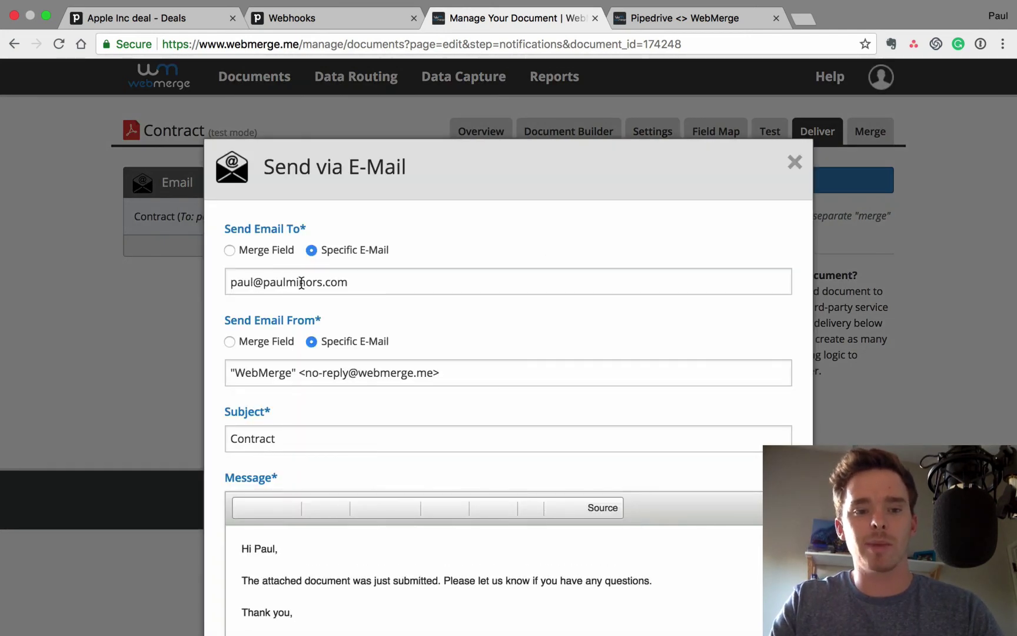
scroll(332, 288, down, 3)
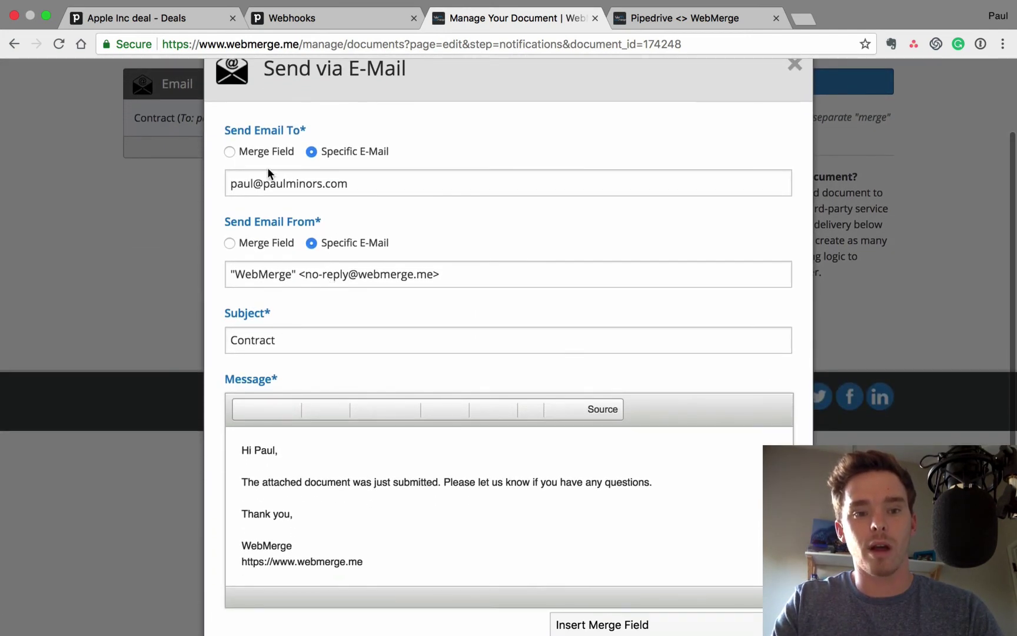
drag(235, 186, 395, 193)
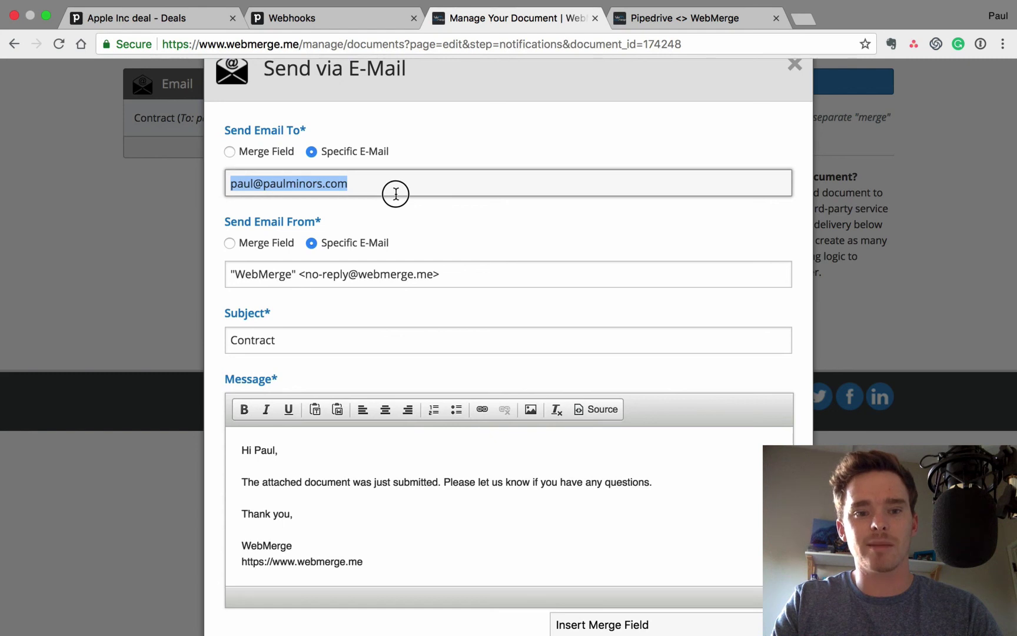
scroll(299, 202, down, 2)
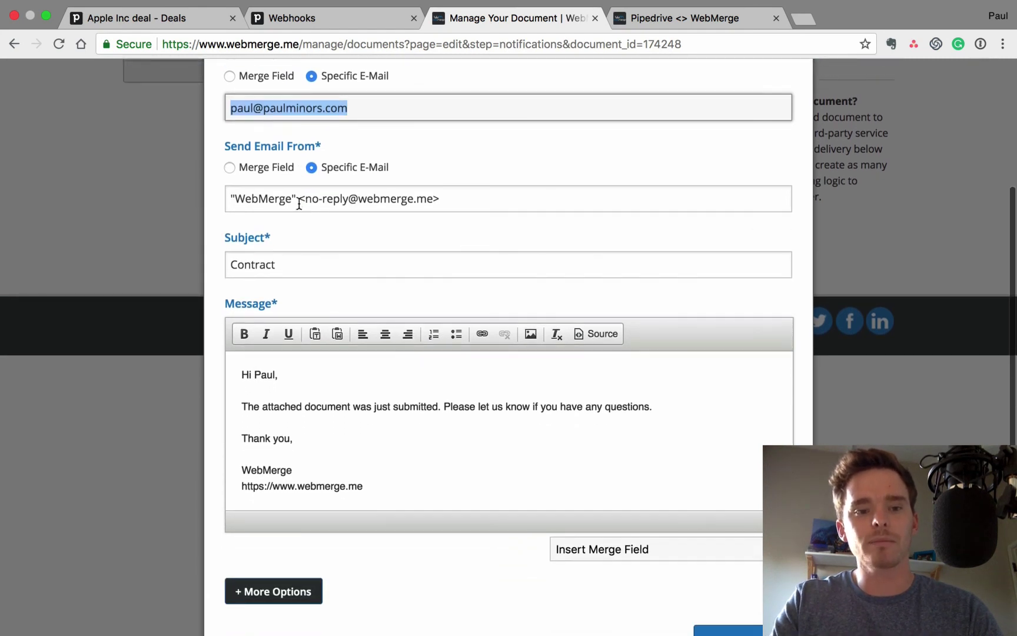
scroll(388, 209, down, 1)
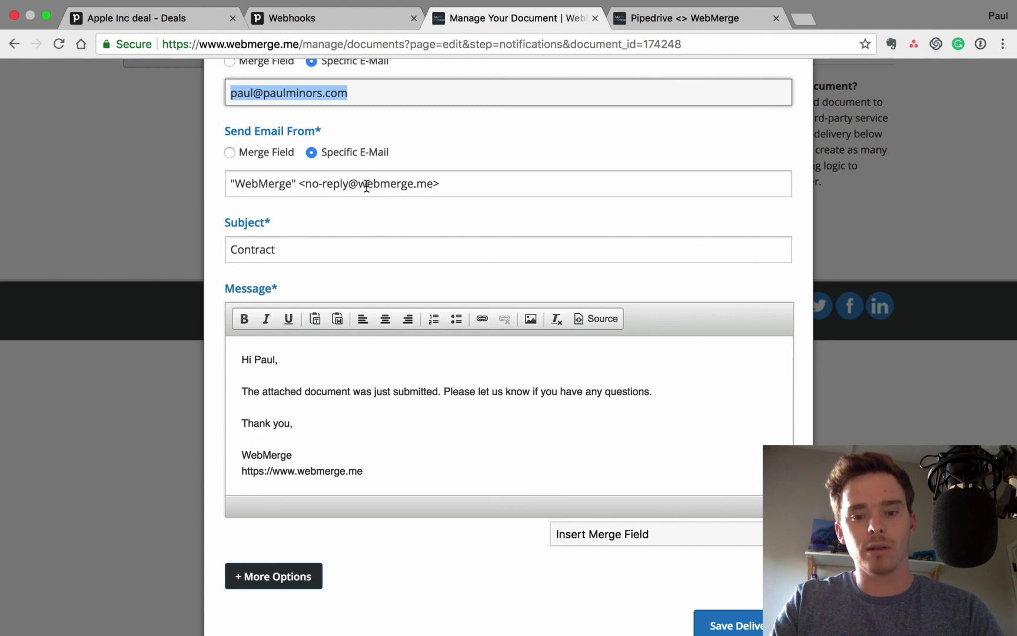
scroll(375, 228, down, 1)
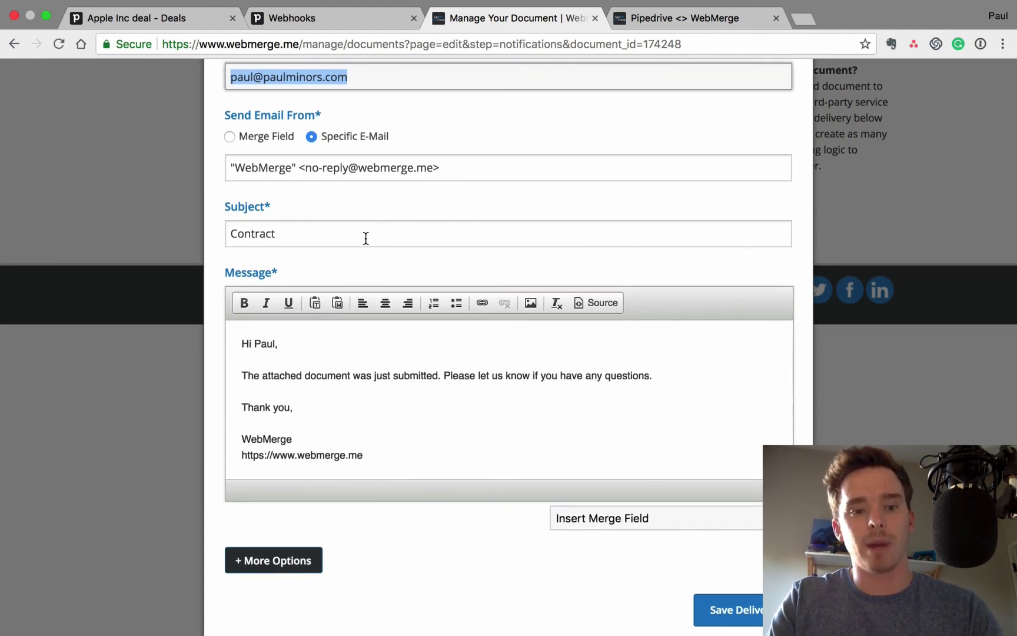
click(390, 397)
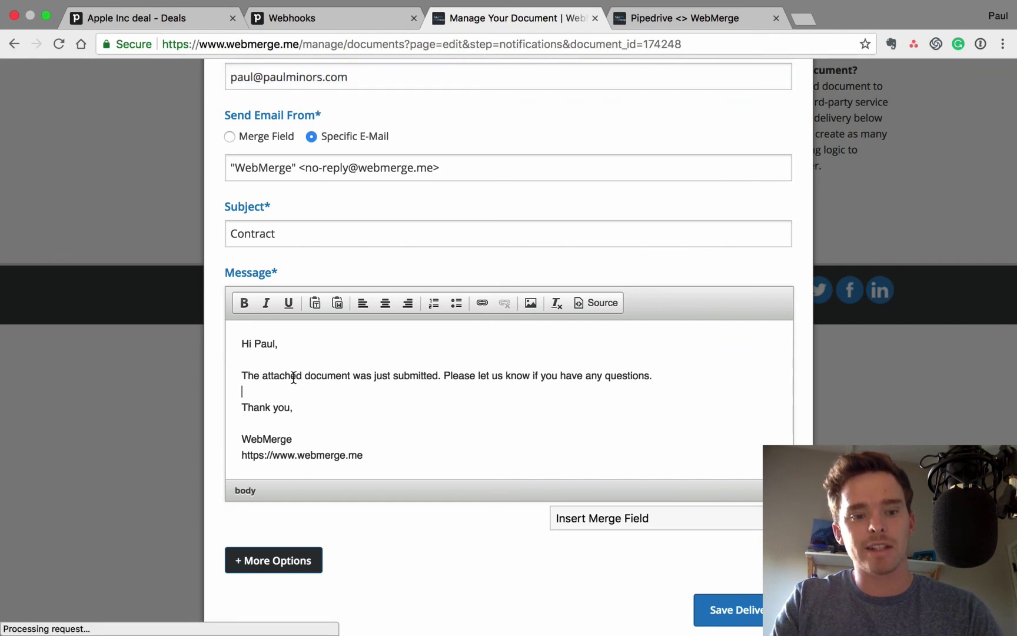
drag(242, 343, 365, 454)
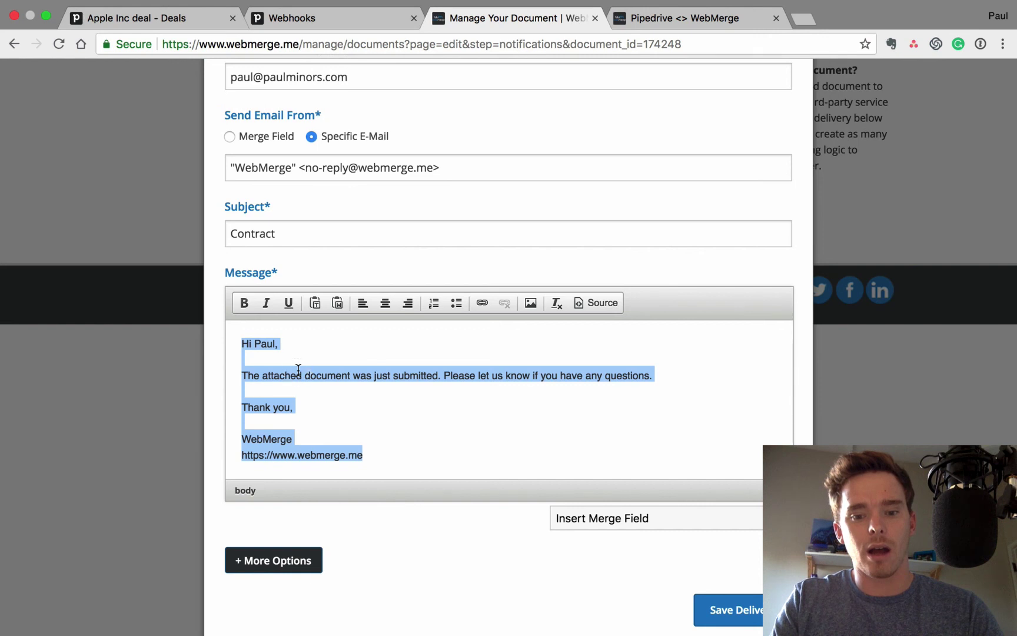
click(299, 370)
click(612, 515)
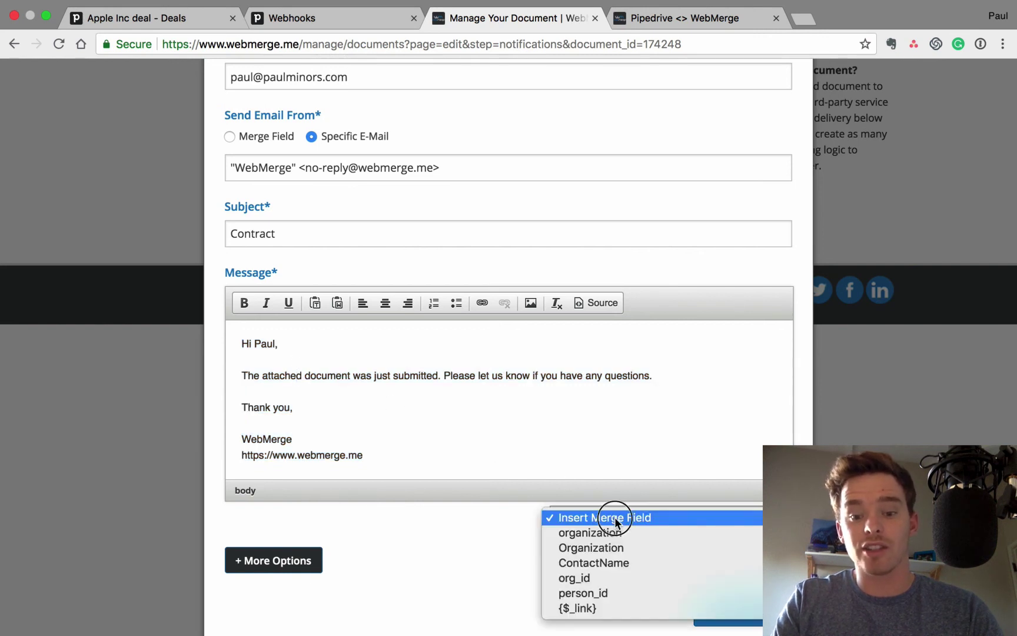
click(390, 416)
Replace the recipient's name in the 'Hi ...,' greeting with the {$ContactName} merge field
click(276, 344)
key(BackSpace)
key(BackSpace)
key(BackSpace)
key(BackSpace)
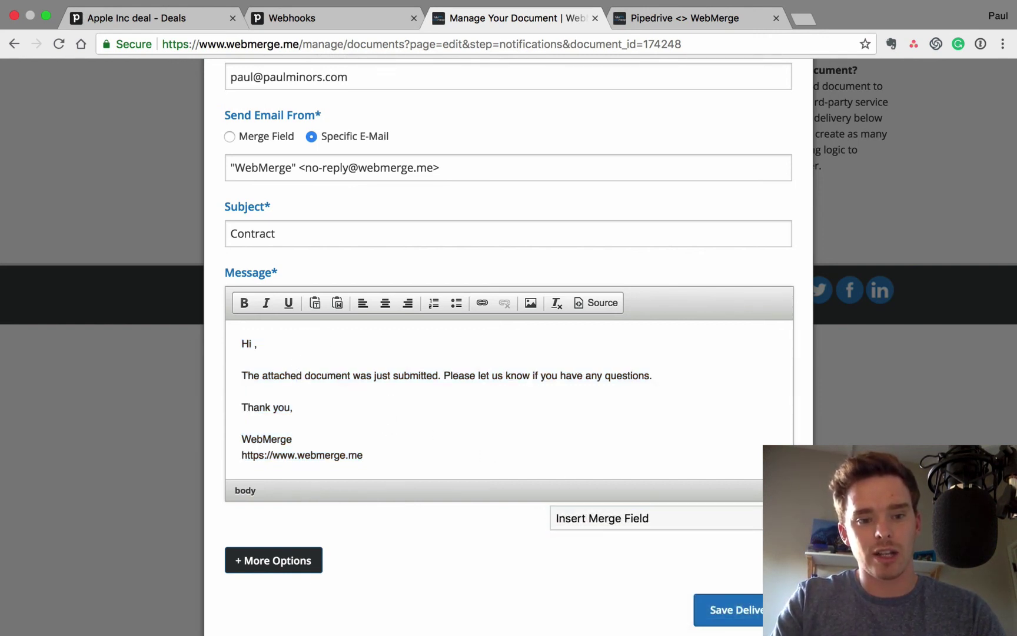
click(589, 518)
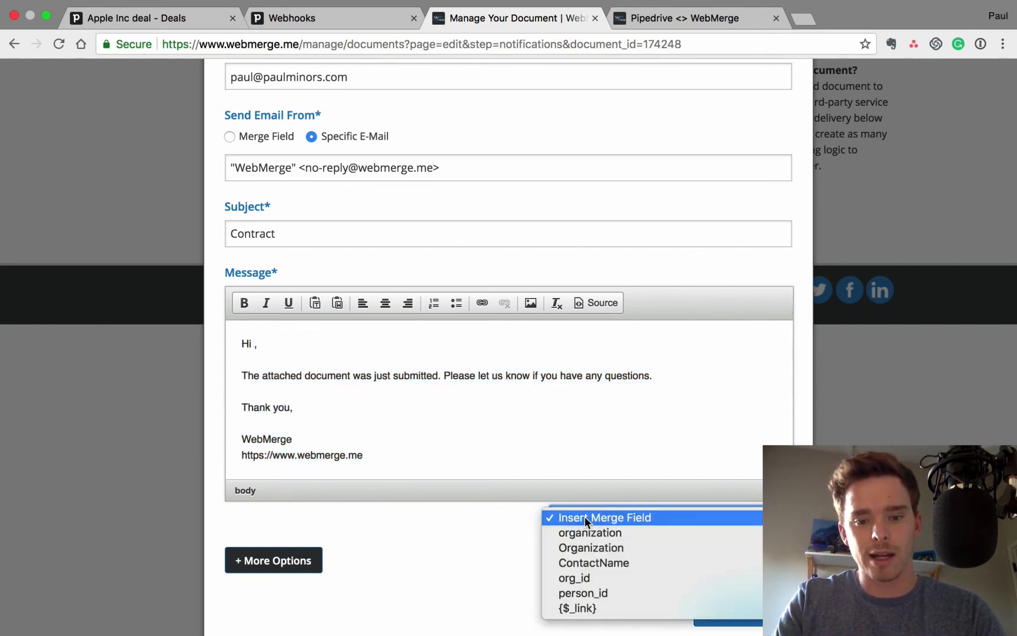
click(595, 562)
key(shift+super+Left)
key(super+c)
key(BackSpace)
key(super+Right)
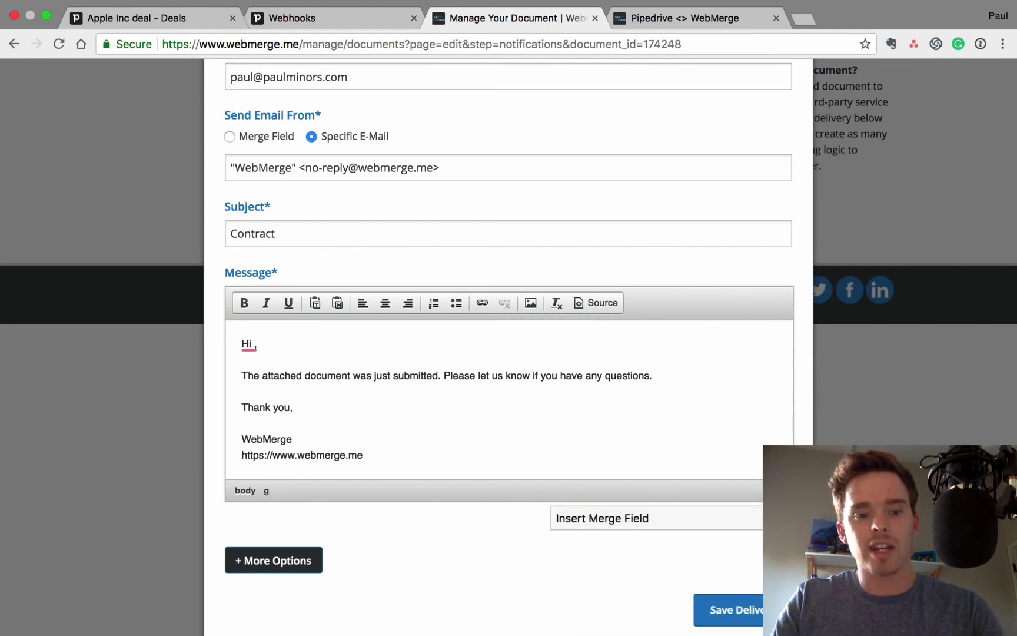
key(Left)
key(super+v)
Add an {$organization} merge field on a new line after the first paragraph
click(688, 374)
key(Return)
click(679, 510)
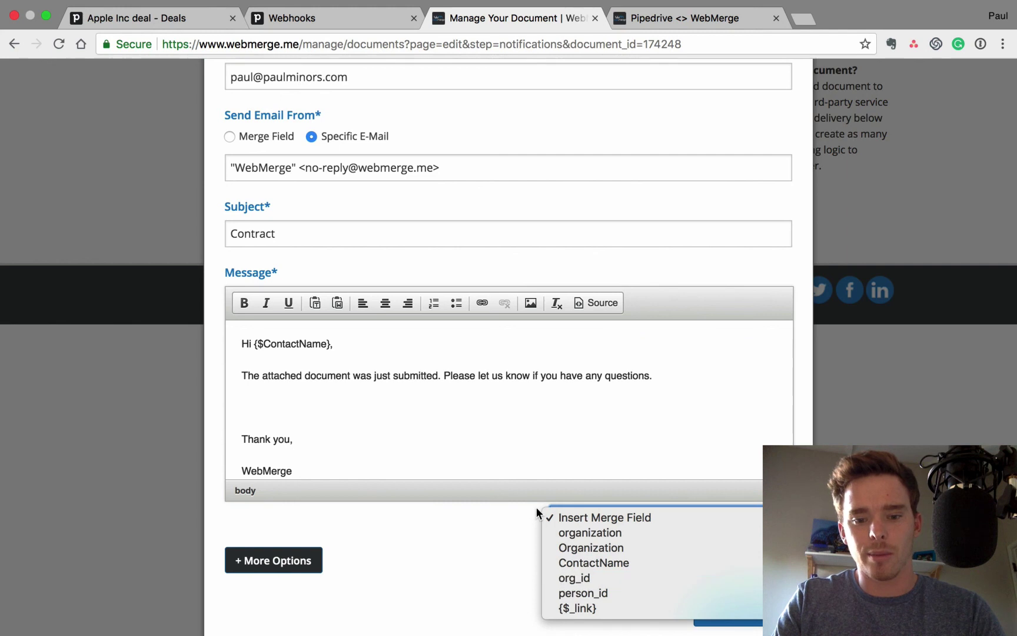
click(609, 533)
scroll(462, 433, down, 1)
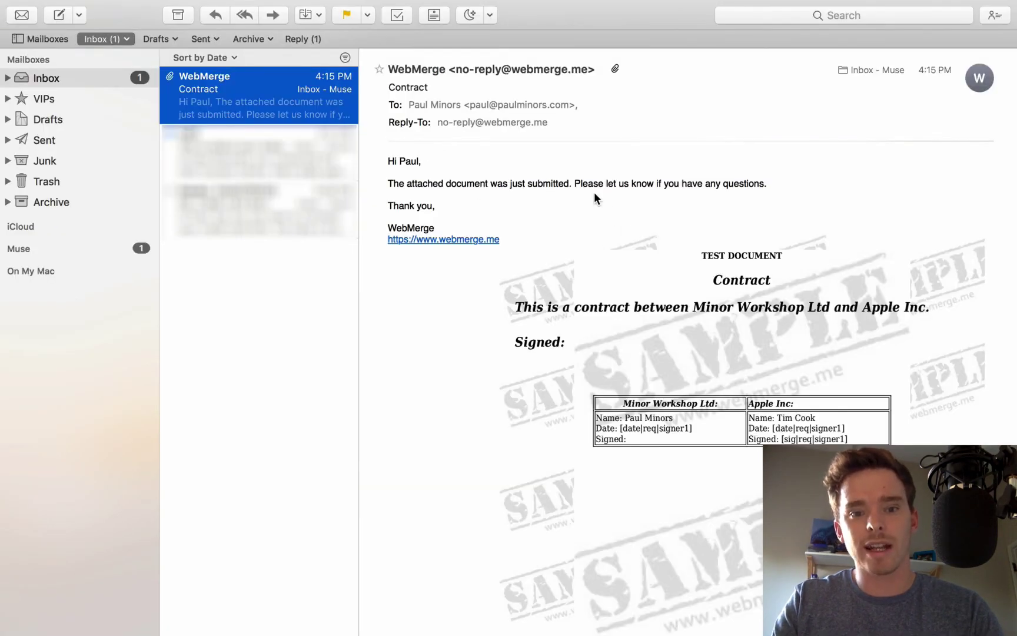
Quick Look the Contract email's attached Apple Inc. contract PDF, then close the preview
scroll(675, 246, down, 1)
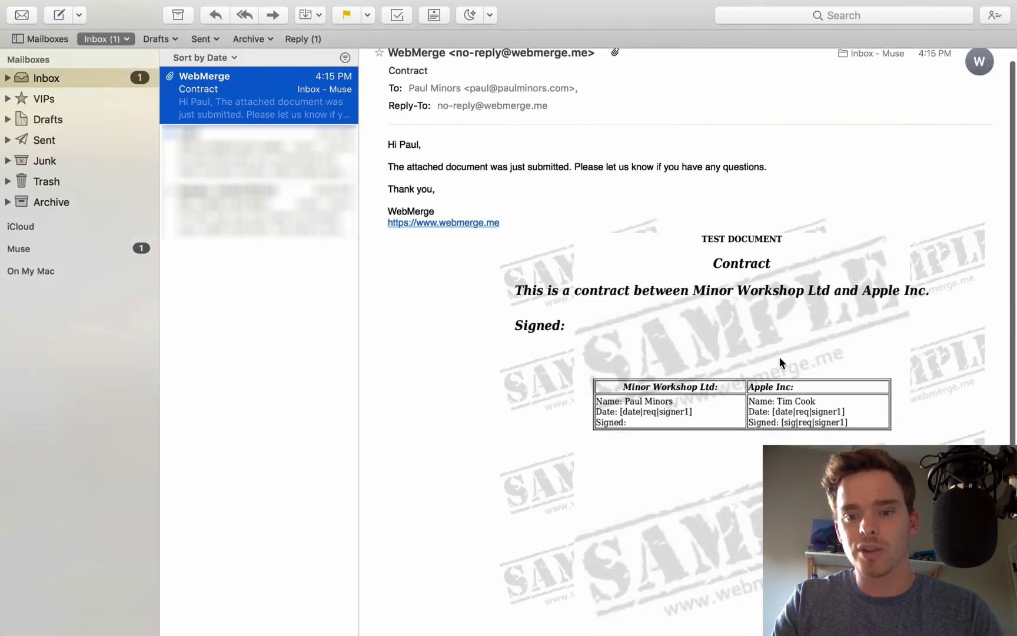
scroll(779, 356, down, 3)
click(779, 357)
key(space)
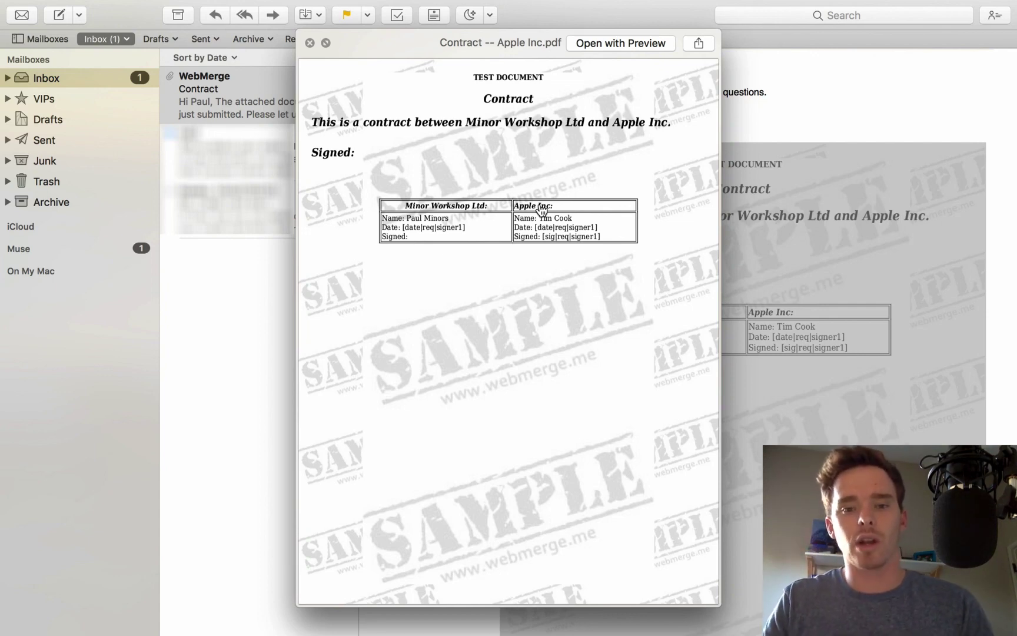
key(space)
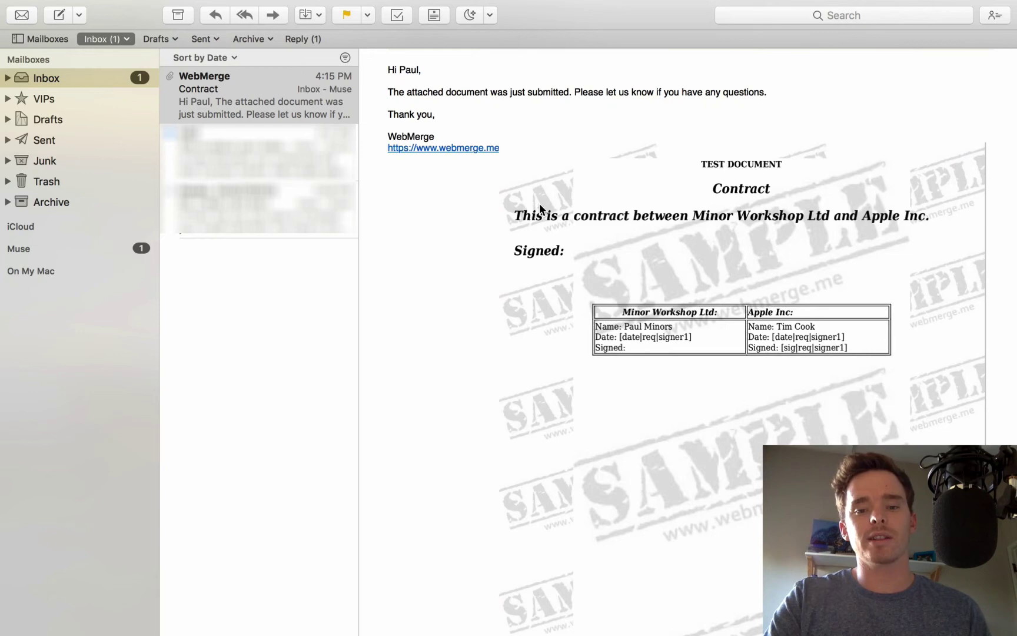
key(ctrl+Right)
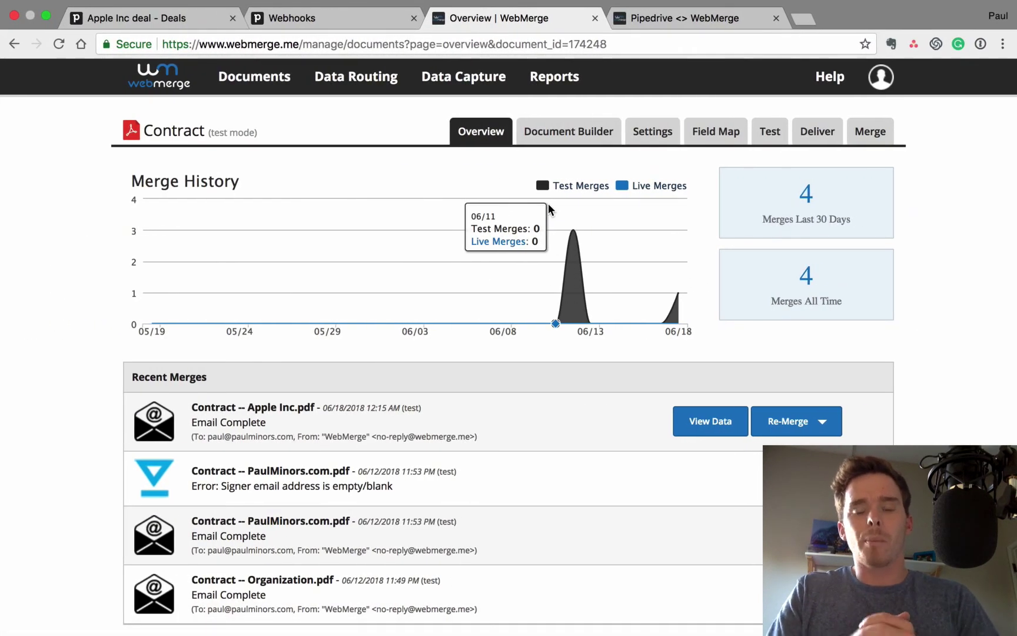